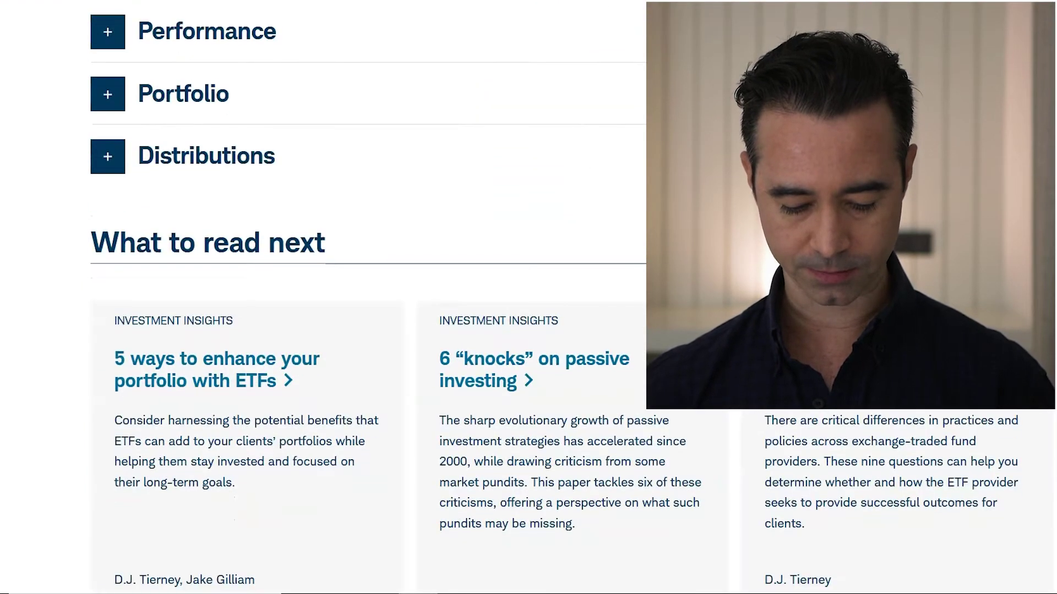
Export all of the fund's holdings from its Portfolio section and select the holdings' ticker symbols in the exported file
{"action": "left_click", "coordinate": [124, 77]}
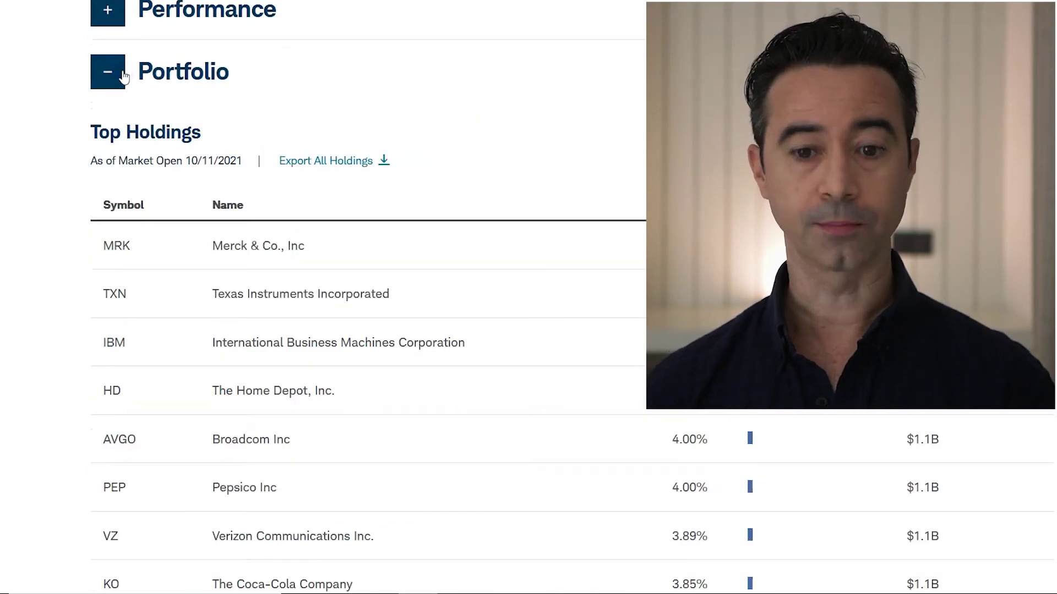
{"action": "left_click", "coordinate": [372, 162]}
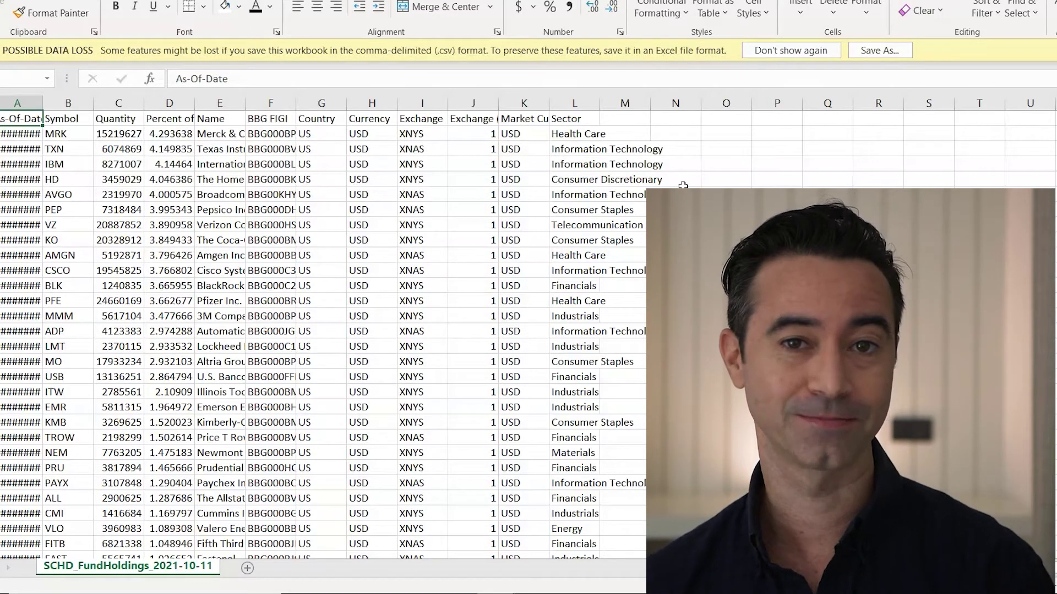
{"action": "left_click", "coordinate": [170, 134]}
{"action": "left_click_drag", "start_coordinate": [66, 133], "coordinate": [48, 427]}
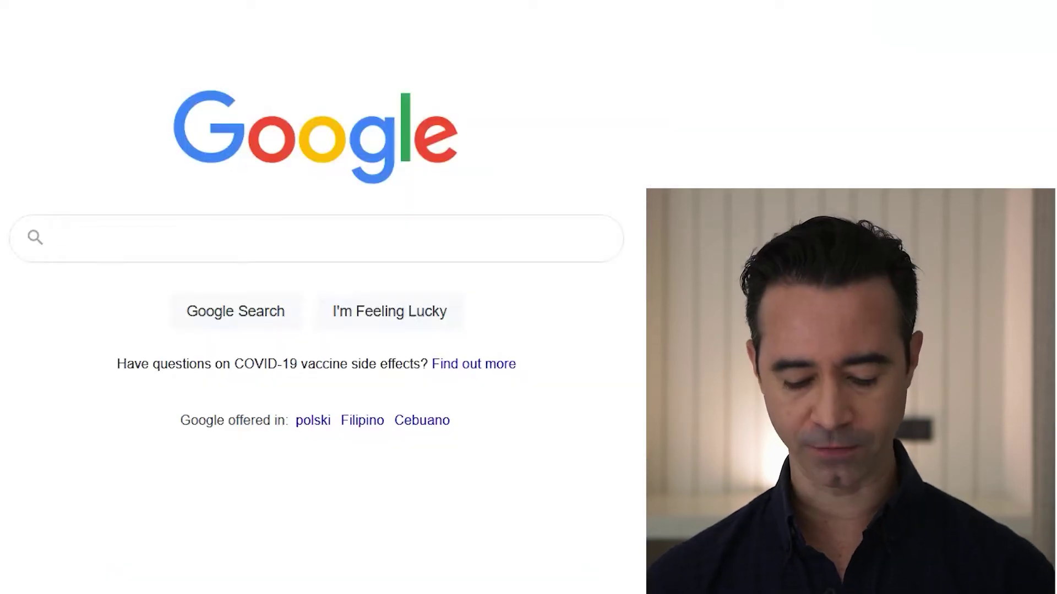
Search Google for "finviz" and open the stock screener on the FINVIZ site
{"action": "type", "text": "finviz"}
{"action": "key", "text": "Escape"}
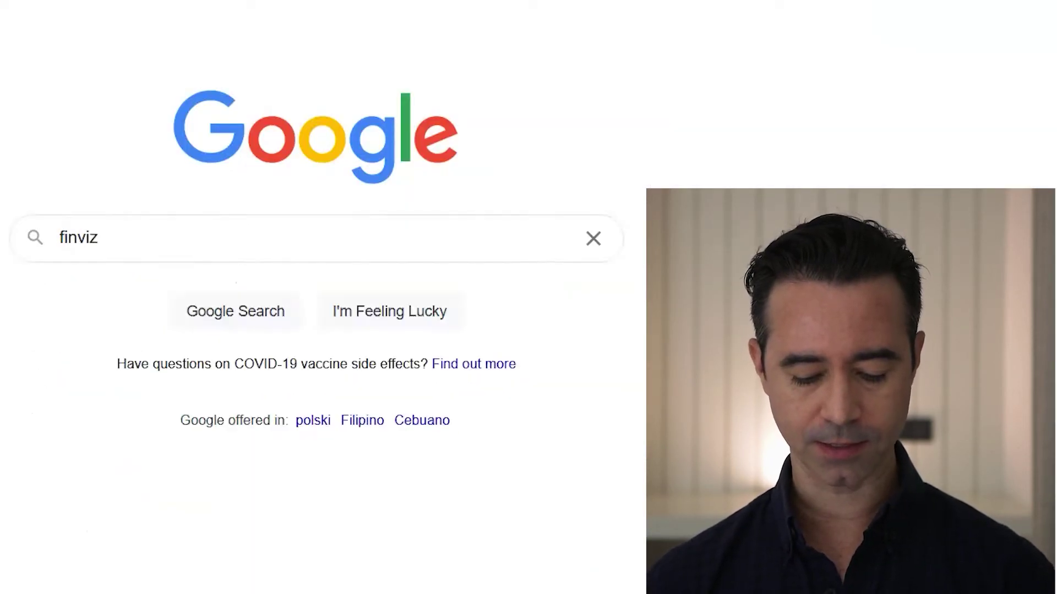
{"action": "key", "text": "Return"}
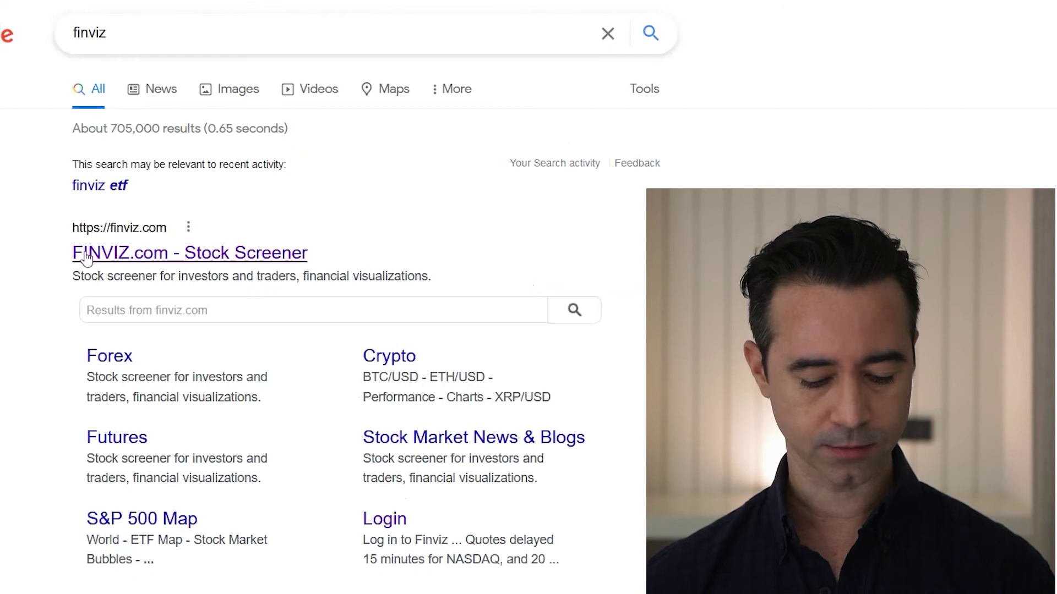
{"action": "left_click", "coordinate": [127, 251]}
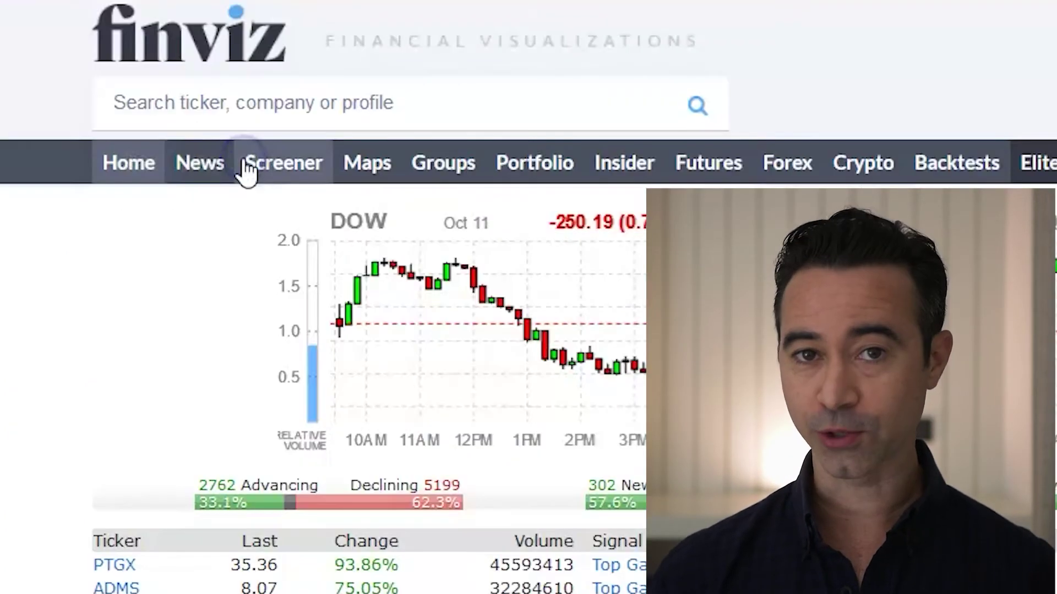
{"action": "left_click", "coordinate": [98, 85]}
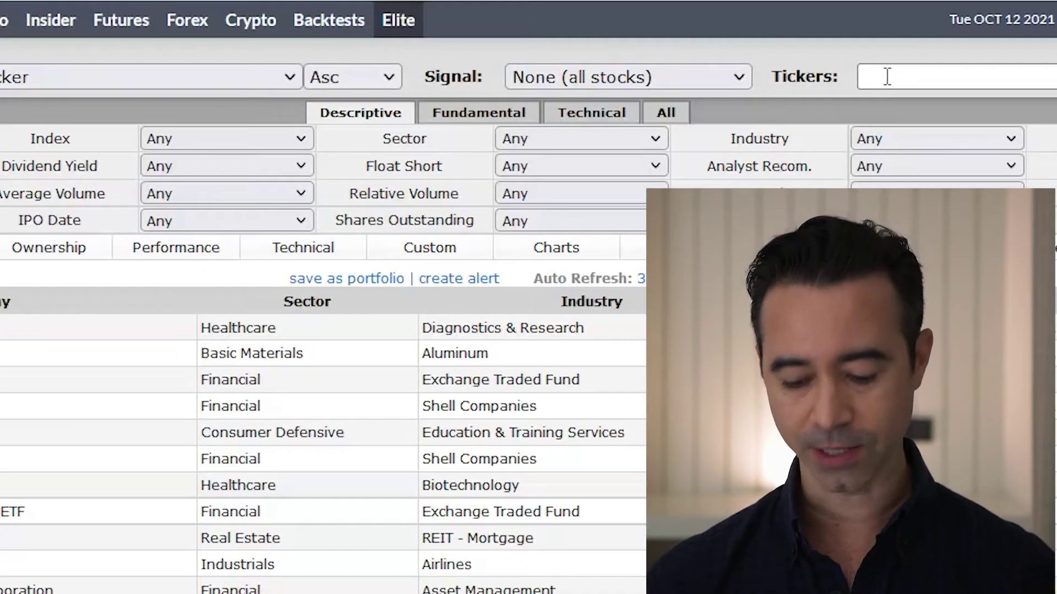
Run the screener on the copied list of tickers and open the settings of the Custom results view
{"action": "left_click", "coordinate": [887, 76]}
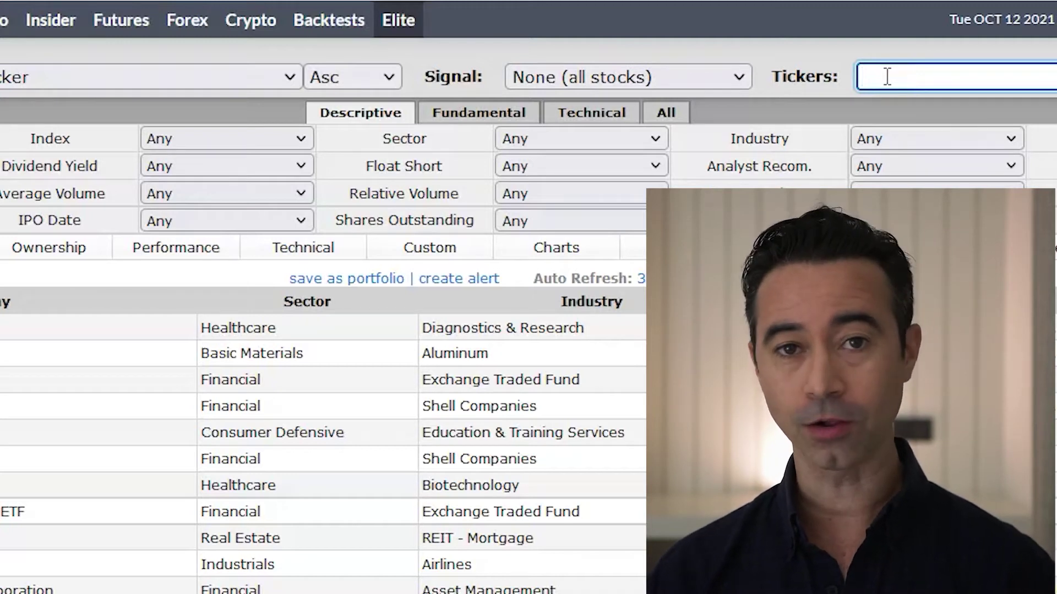
{"action": "key", "text": "ctrl+v"}
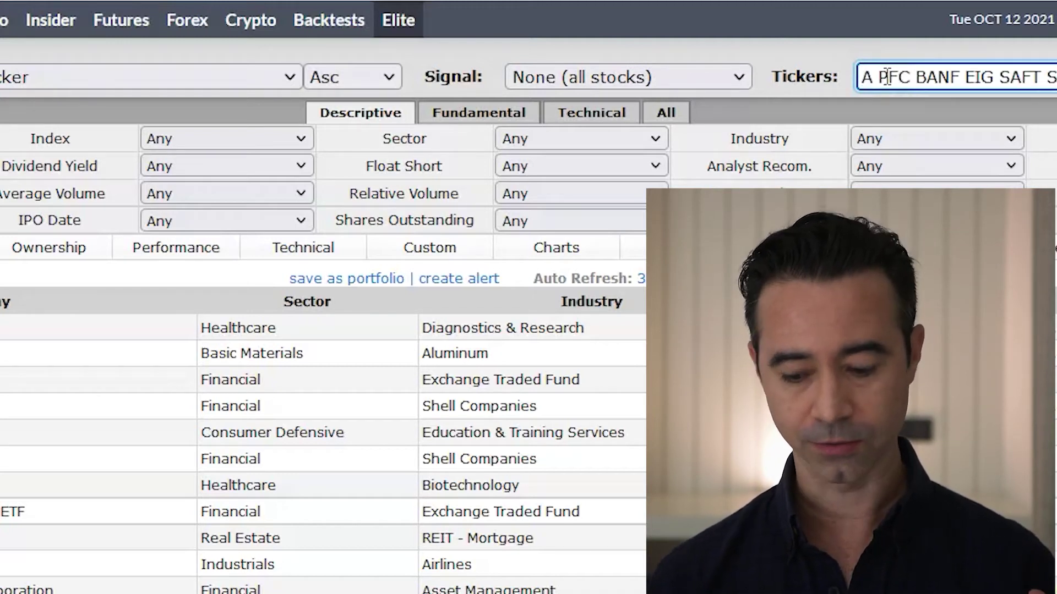
{"action": "left_click", "coordinate": [1012, 81]}
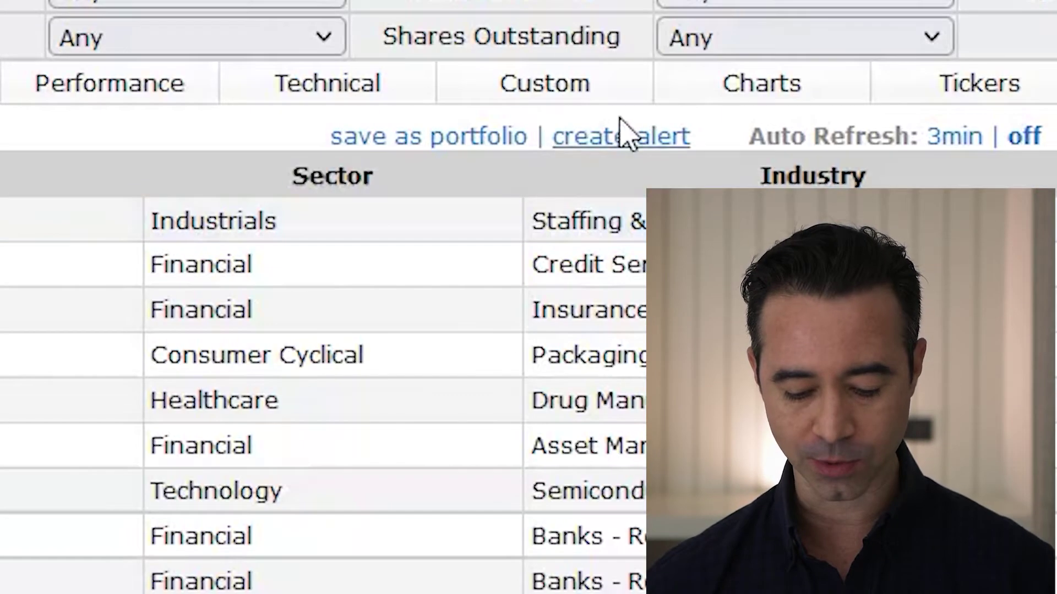
{"action": "left_click", "coordinate": [644, 190]}
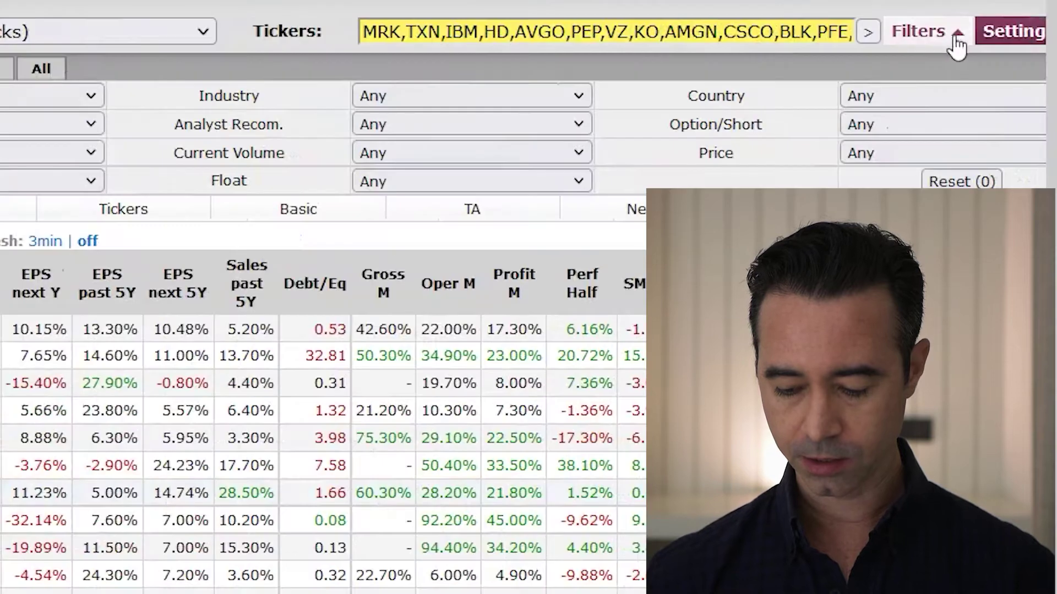
{"action": "left_click", "coordinate": [1025, 33]}
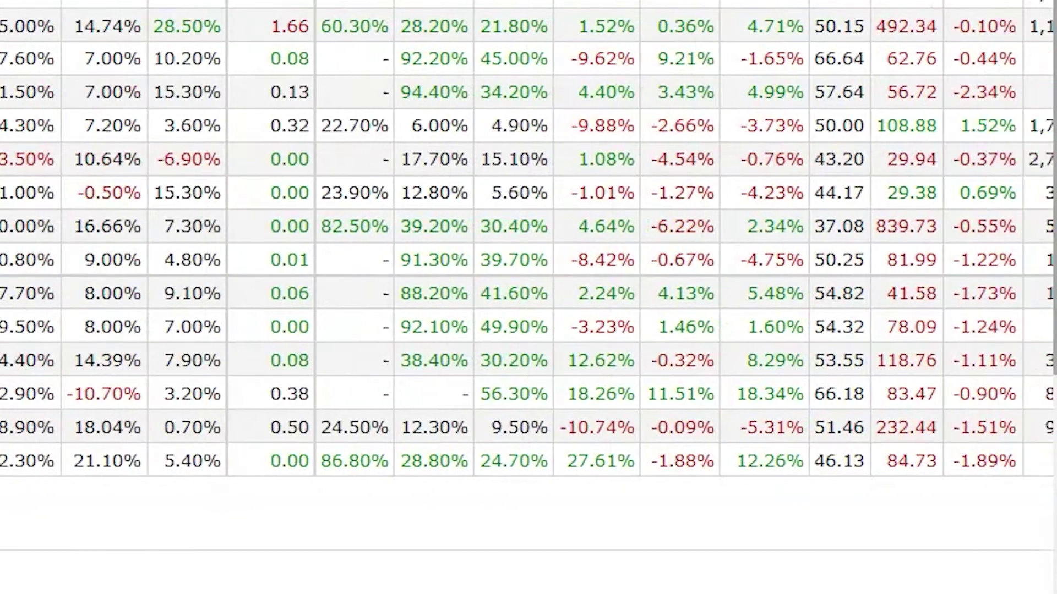
Copy the screener results table and paste it into the blank Excel sheet at C2, matching the destination formatting
{"action": "left_click_drag", "start_coordinate": [33, 3], "coordinate": [1040, 464]}
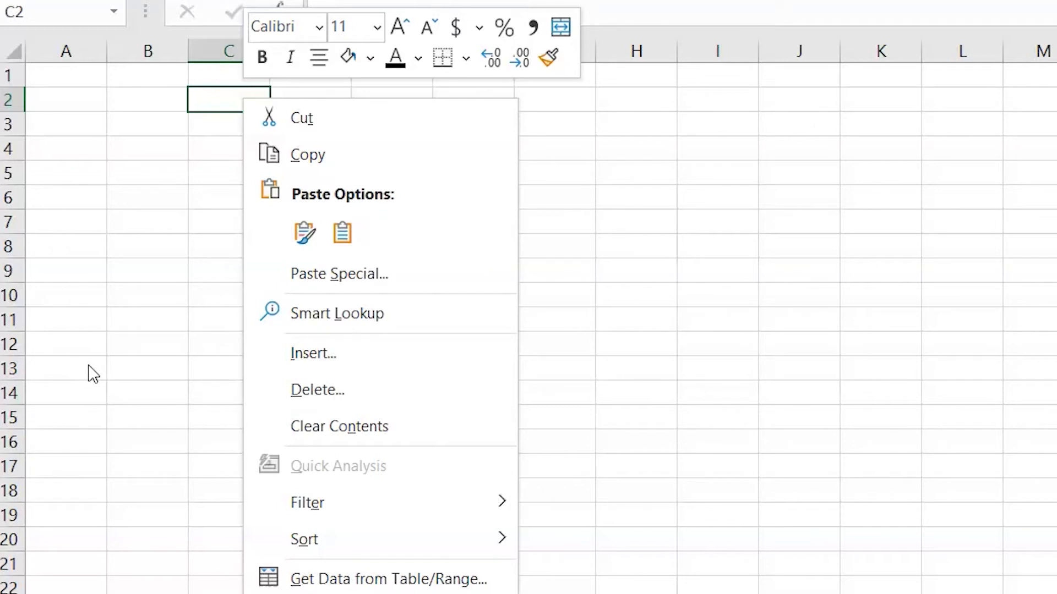
{"action": "left_click", "coordinate": [342, 233]}
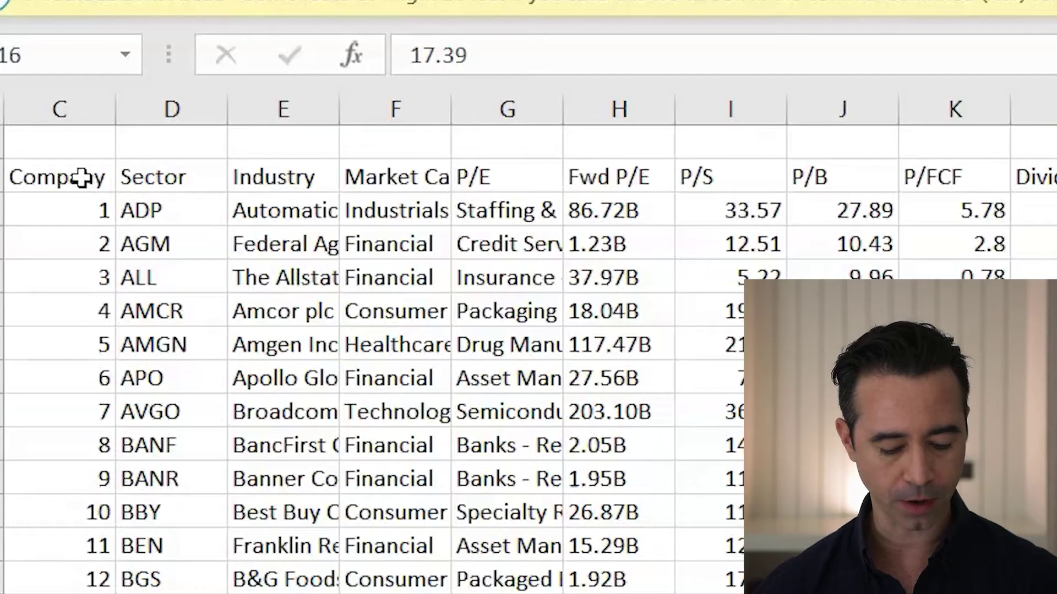
Move the header row from Company onward two columns over so that it starts in E2 above the matching data
{"action": "left_click_drag", "start_coordinate": [82, 177], "coordinate": [1053, 210]}
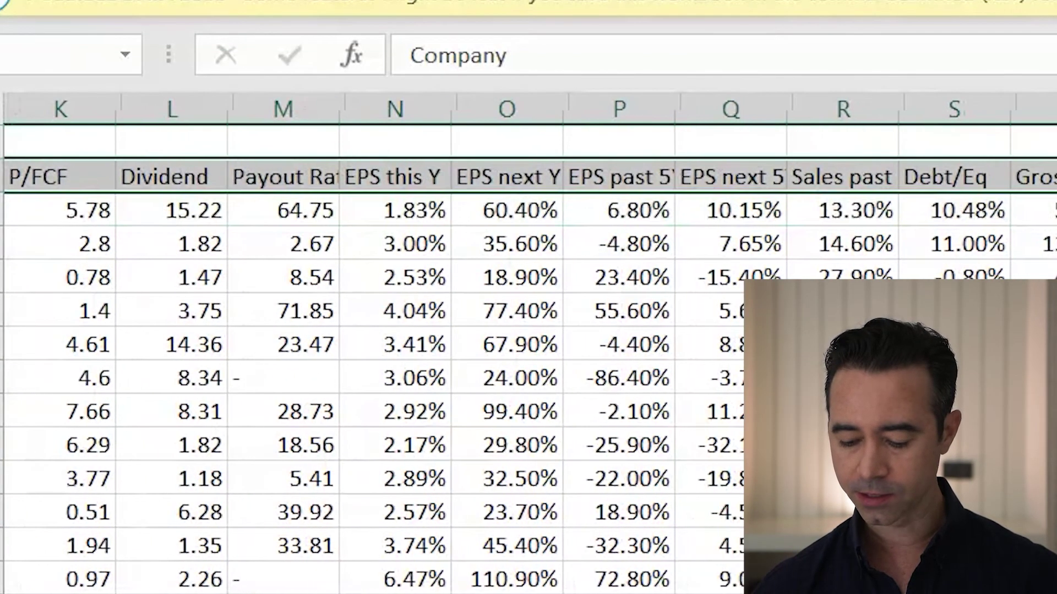
{"action": "key", "text": "ctrl+c"}
{"action": "scroll", "coordinate": [444, 178], "scroll_direction": "left", "scroll_amount": 5}
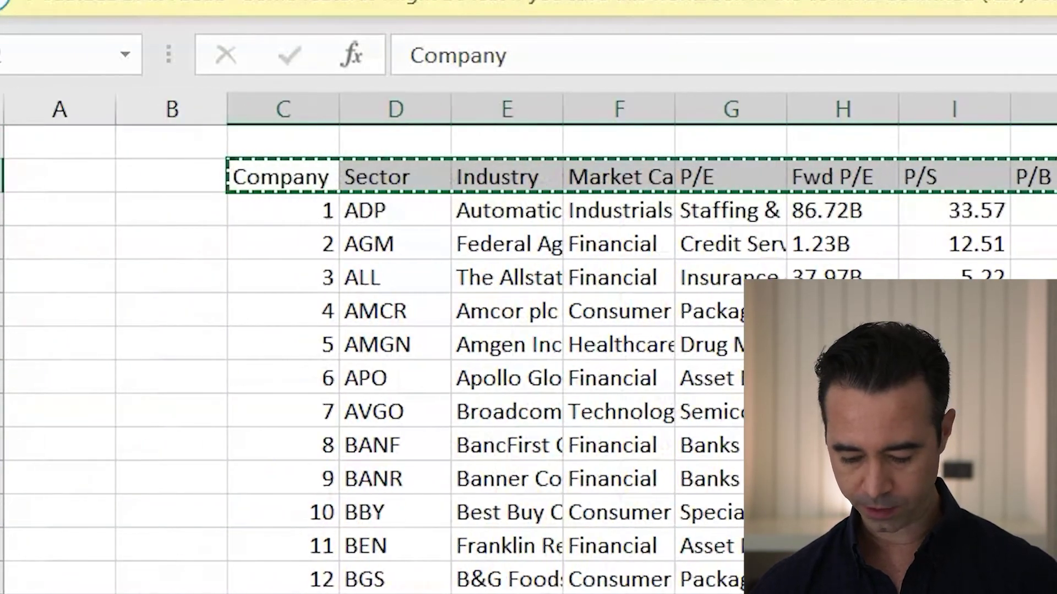
{"action": "left_click", "coordinate": [510, 174]}
{"action": "key", "text": "ctrl+v"}
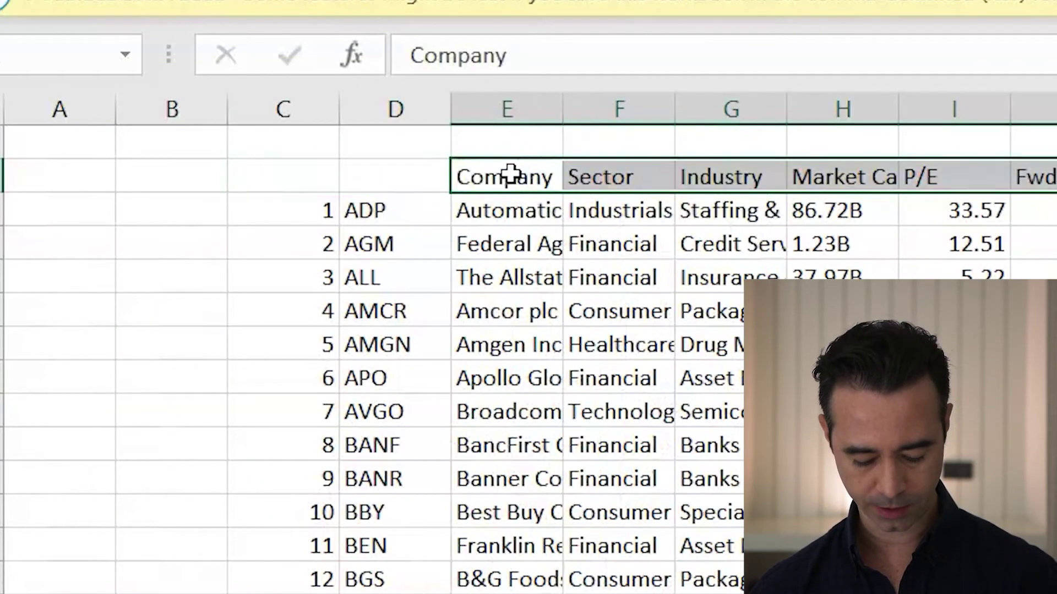
Select the whole pasted data range starting at C2, including the header row, and convert it into a table
{"action": "left_click", "coordinate": [389, 176]}
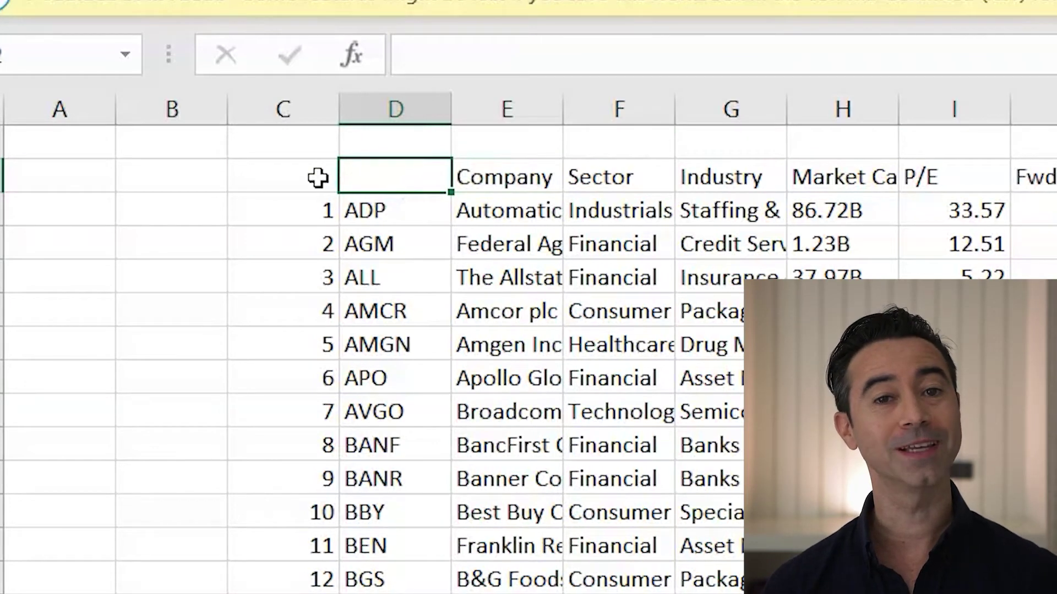
{"action": "left_click_drag", "start_coordinate": [317, 177], "coordinate": [1054, 591]}
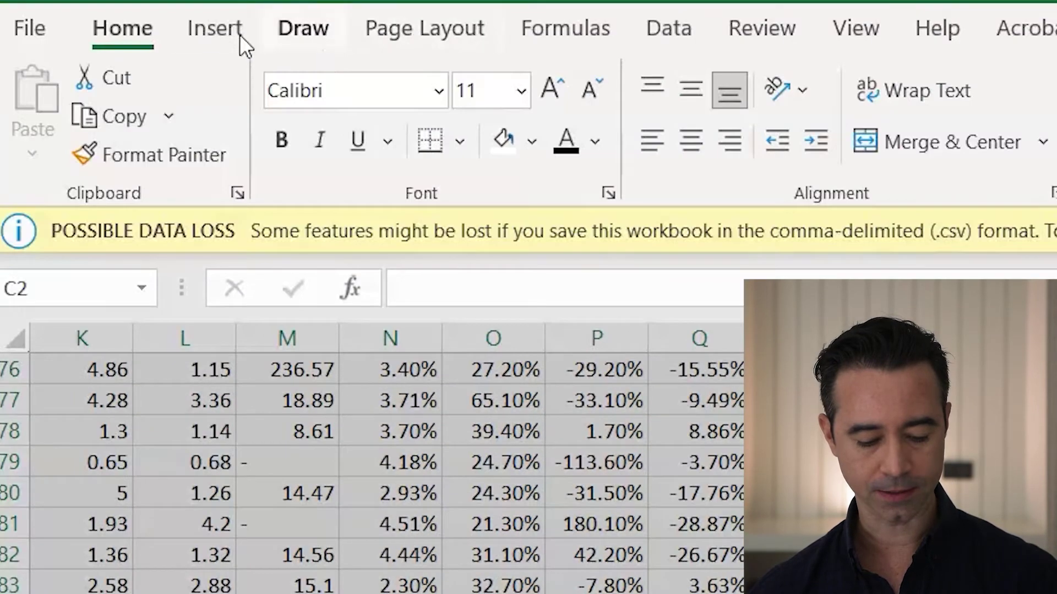
{"action": "left_click", "coordinate": [207, 25]}
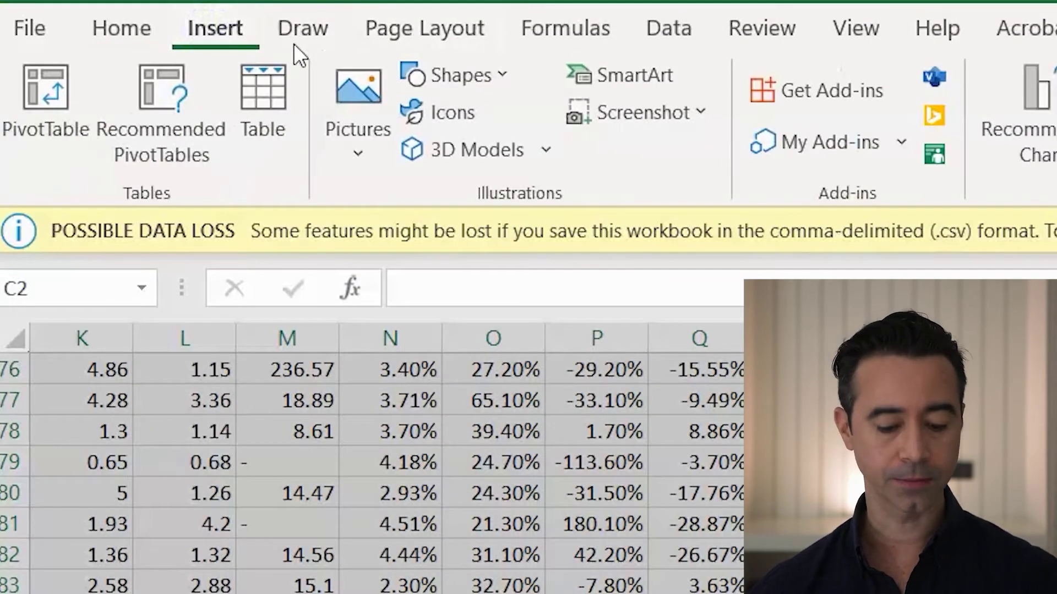
{"action": "left_click", "coordinate": [278, 110]}
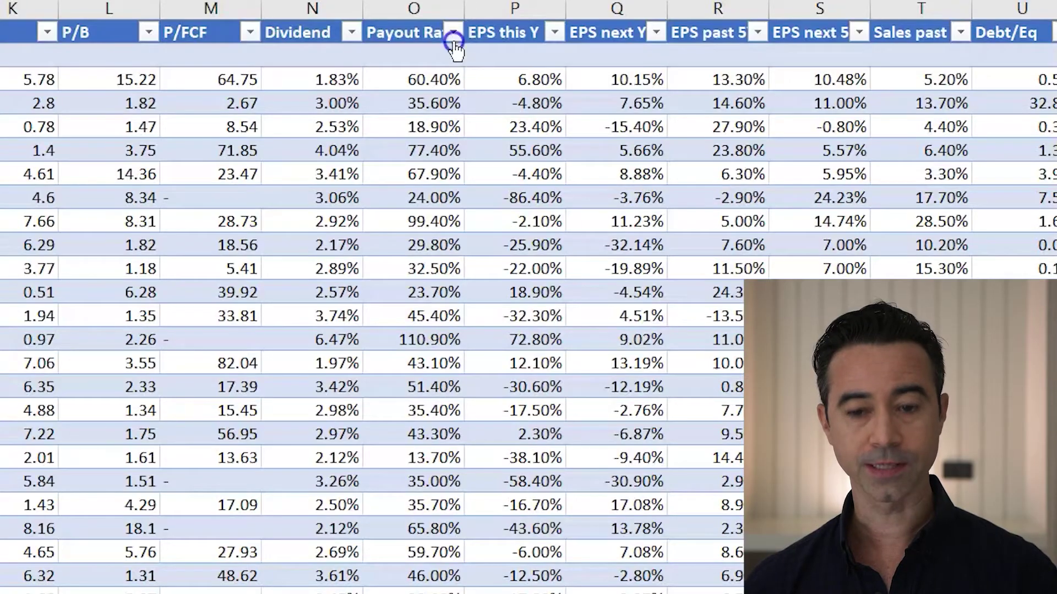
Filter the Payout Ratio column to show only values less than or equal to 60%
{"action": "left_click", "coordinate": [453, 34]}
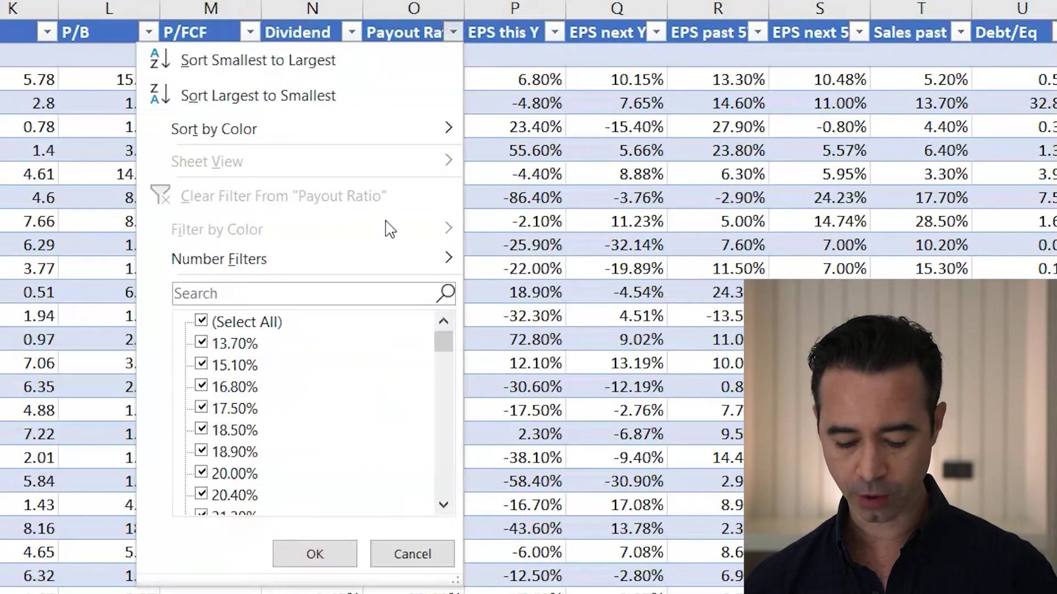
{"action": "mouse_move", "coordinate": [376, 270]}
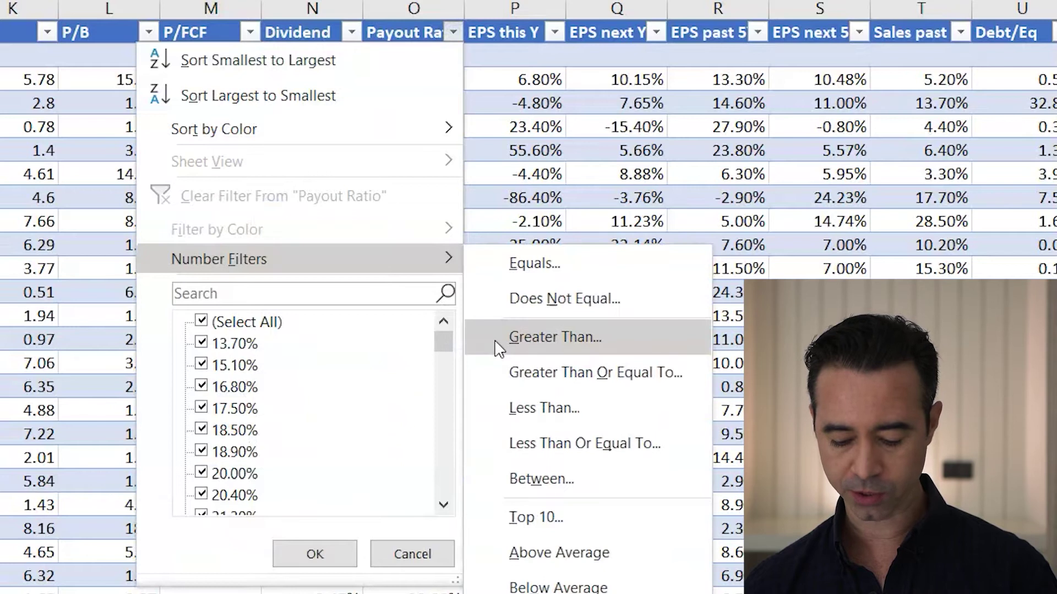
{"action": "left_click", "coordinate": [486, 440]}
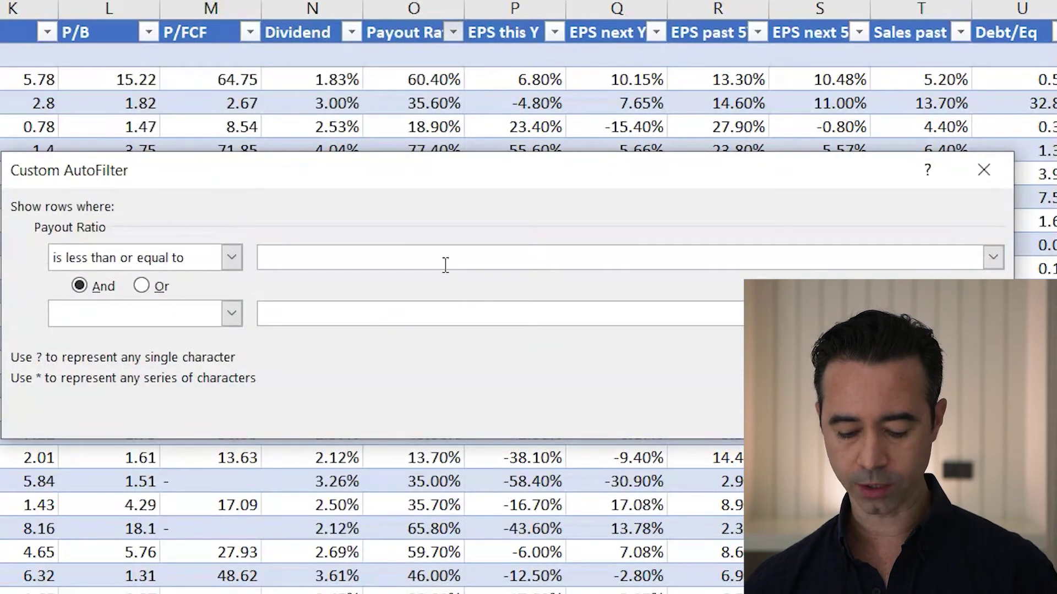
{"action": "type", "text": "60"}
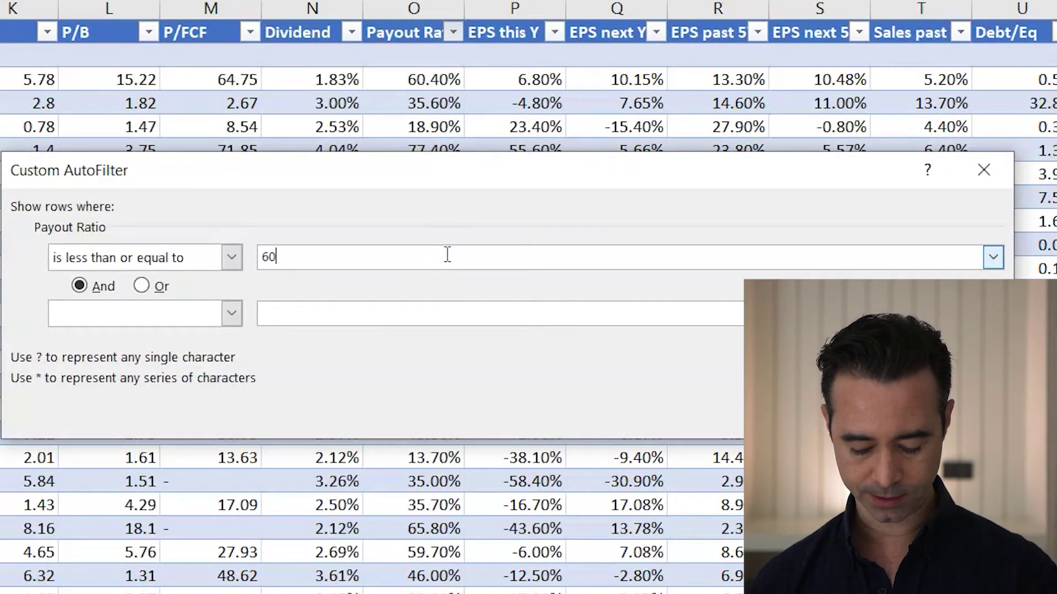
{"action": "key", "text": "Return"}
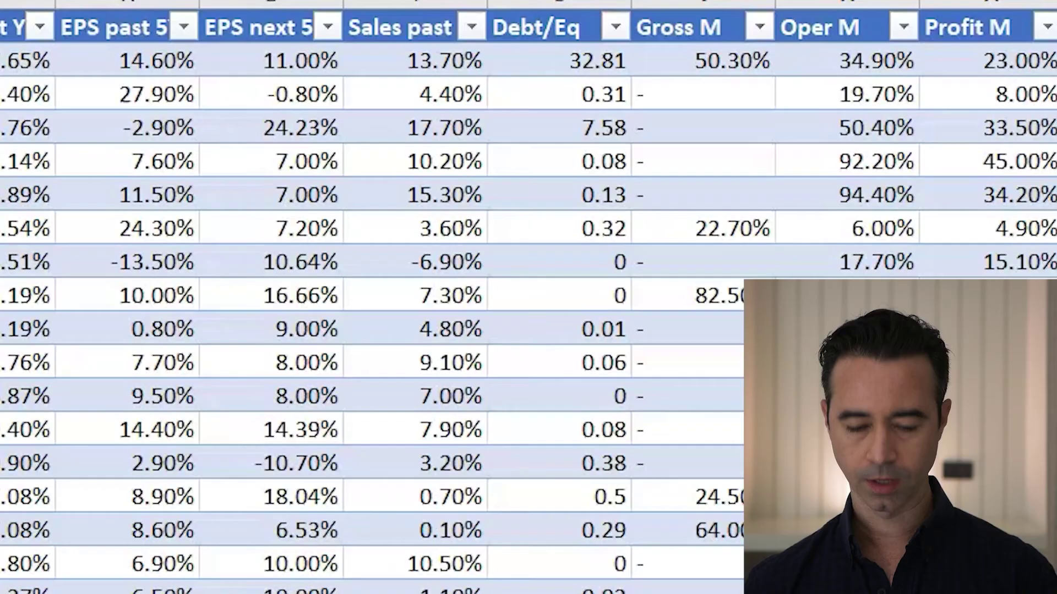
Filter the Debt/Eq column to show only values less than or equal to 2
{"action": "left_click", "coordinate": [616, 27]}
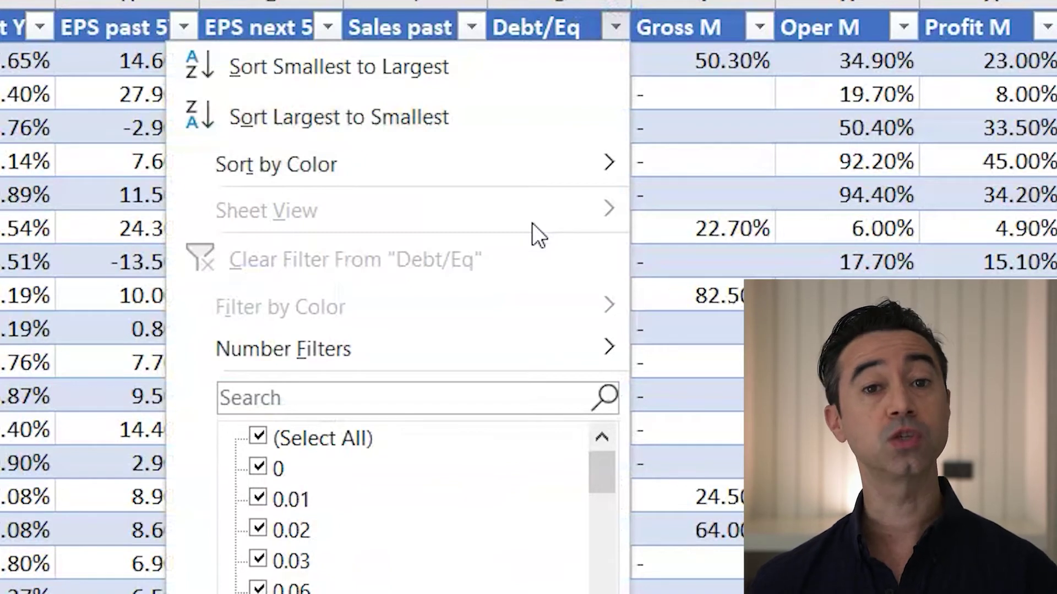
{"action": "mouse_move", "coordinate": [533, 349]}
{"action": "key", "text": "q"}
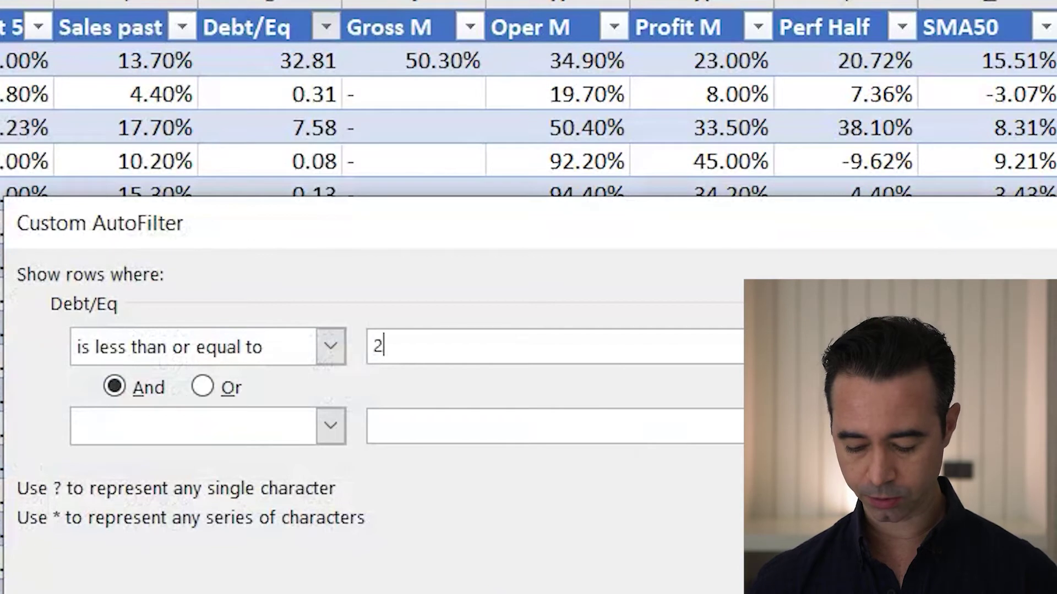
{"action": "key", "text": "Return"}
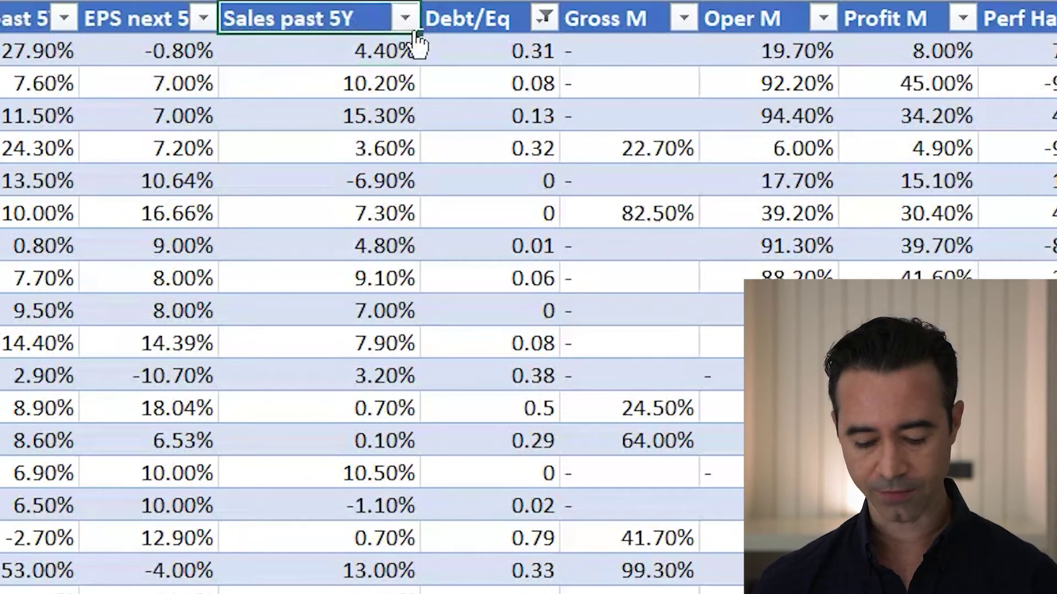
Filter the Sales past 5Y column to show only values greater than 0
{"action": "left_click", "coordinate": [405, 19]}
{"action": "mouse_move", "coordinate": [292, 318]}
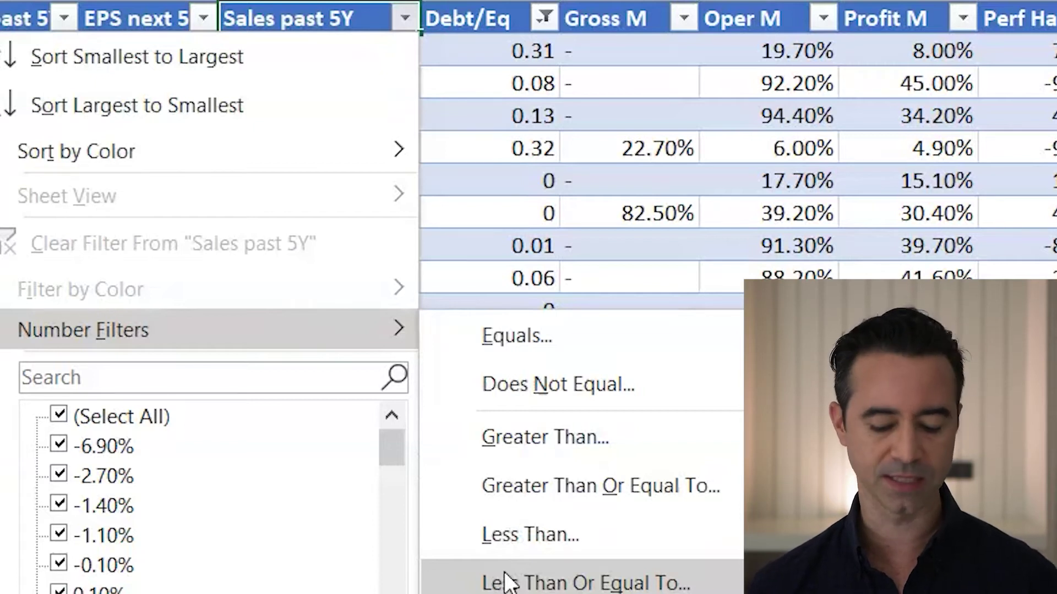
{"action": "left_click", "coordinate": [556, 437]}
{"action": "type", "text": "0"}
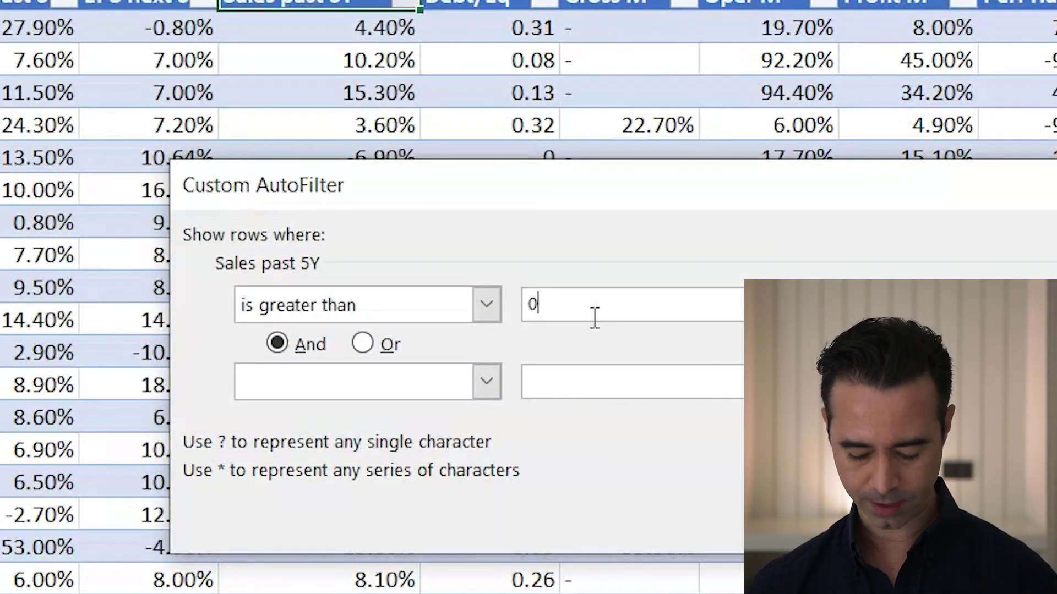
{"action": "key", "text": "Return"}
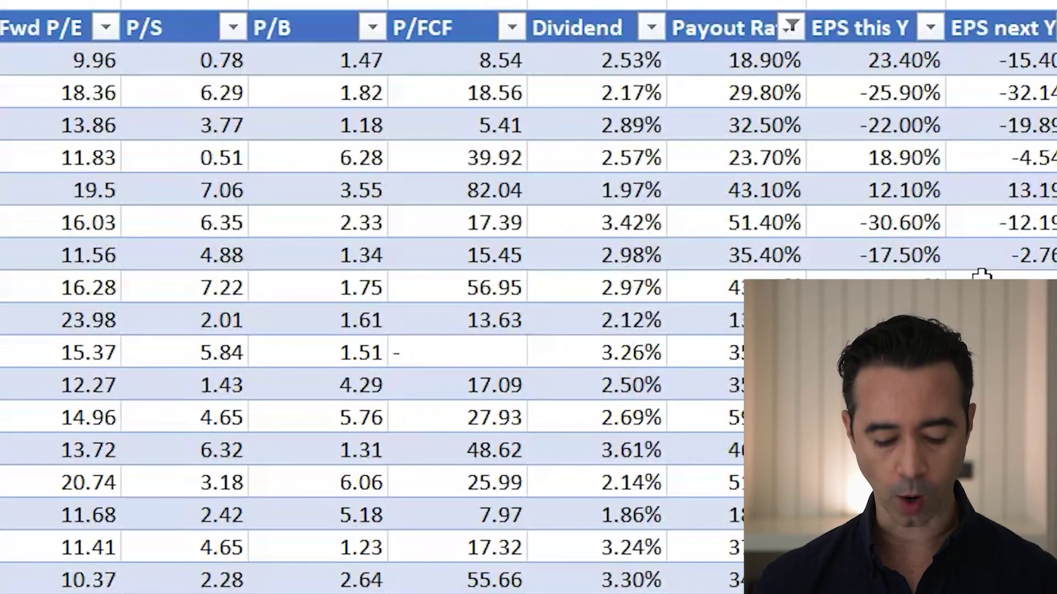
{"action": "scroll", "coordinate": [981, 275], "scroll_direction": "down", "scroll_amount": 4}
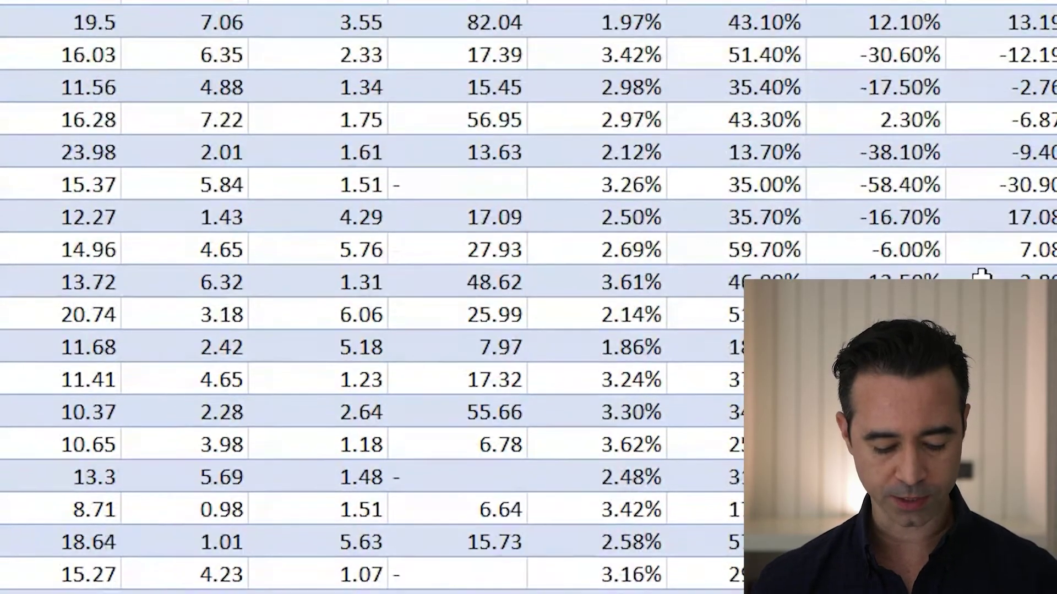
{"action": "scroll", "coordinate": [981, 275], "scroll_direction": "up", "scroll_amount": 4}
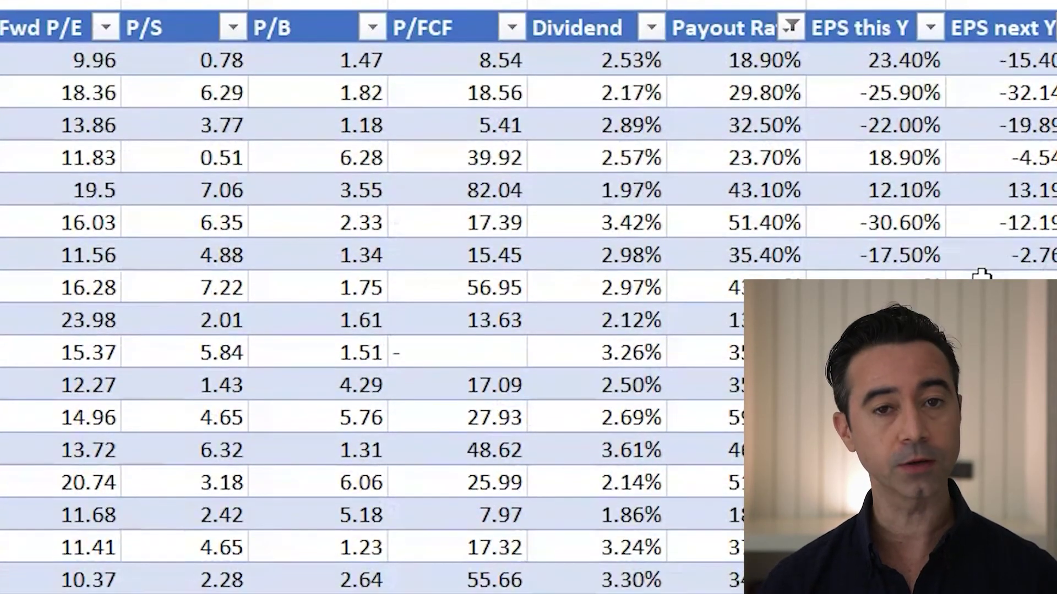
{"action": "scroll", "coordinate": [981, 275], "scroll_direction": "right", "scroll_amount": 4}
{"action": "scroll", "coordinate": [981, 275], "scroll_direction": "right", "scroll_amount": 6}
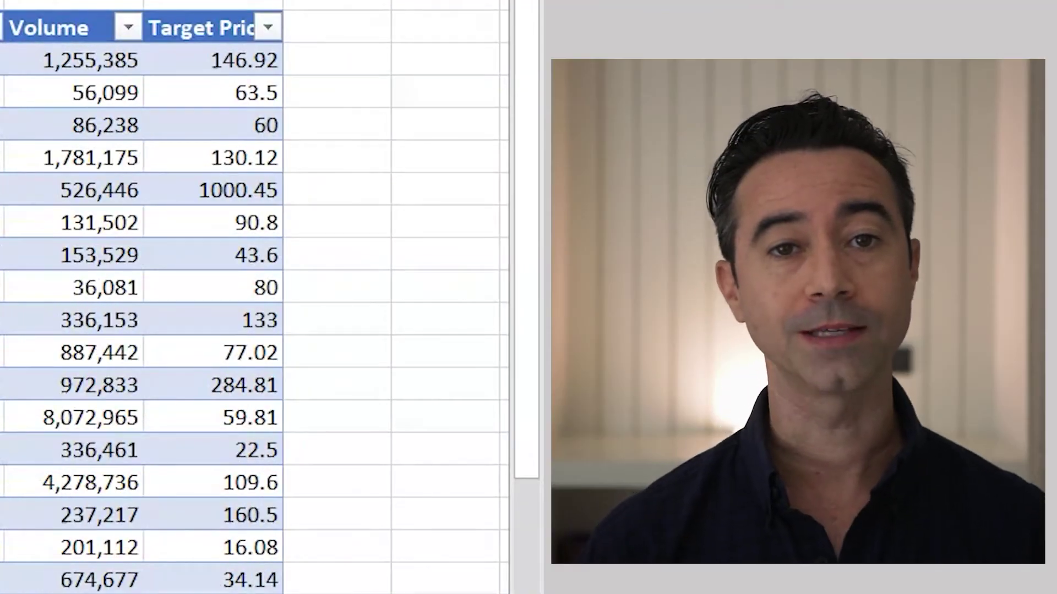
Add a new table column headed "Upside" directly after the Target Price column
{"action": "left_click", "coordinate": [185, 33]}
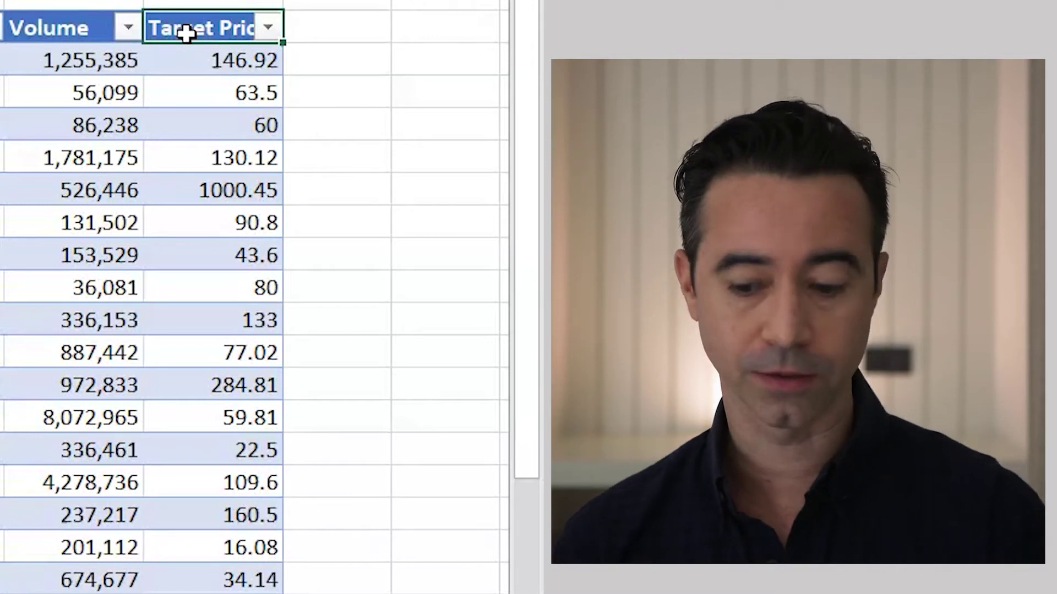
{"action": "left_click", "coordinate": [336, 21]}
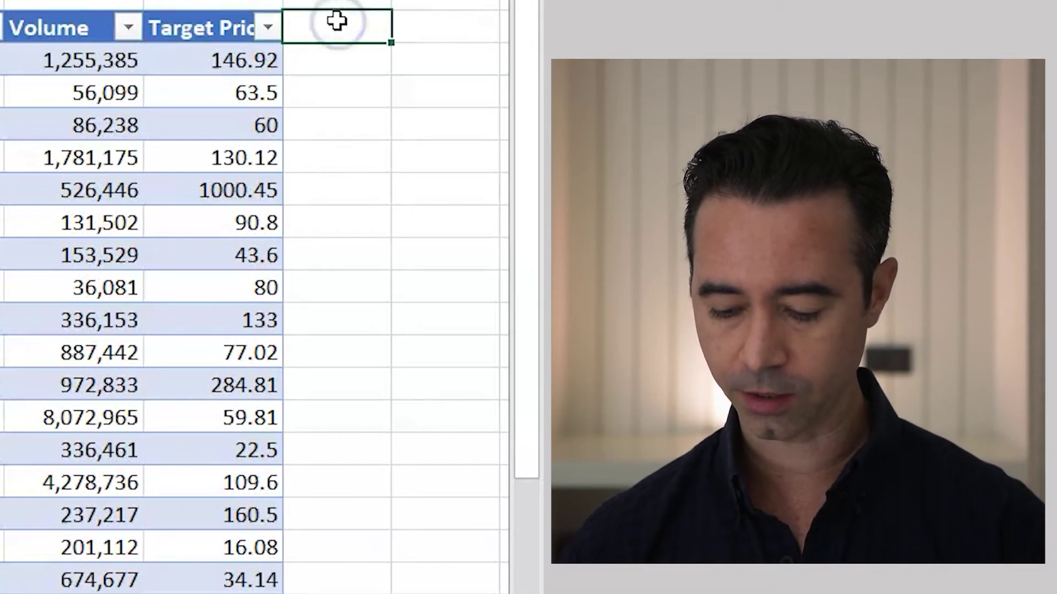
{"action": "type", "text": "Upside"}
{"action": "key", "text": "Return"}
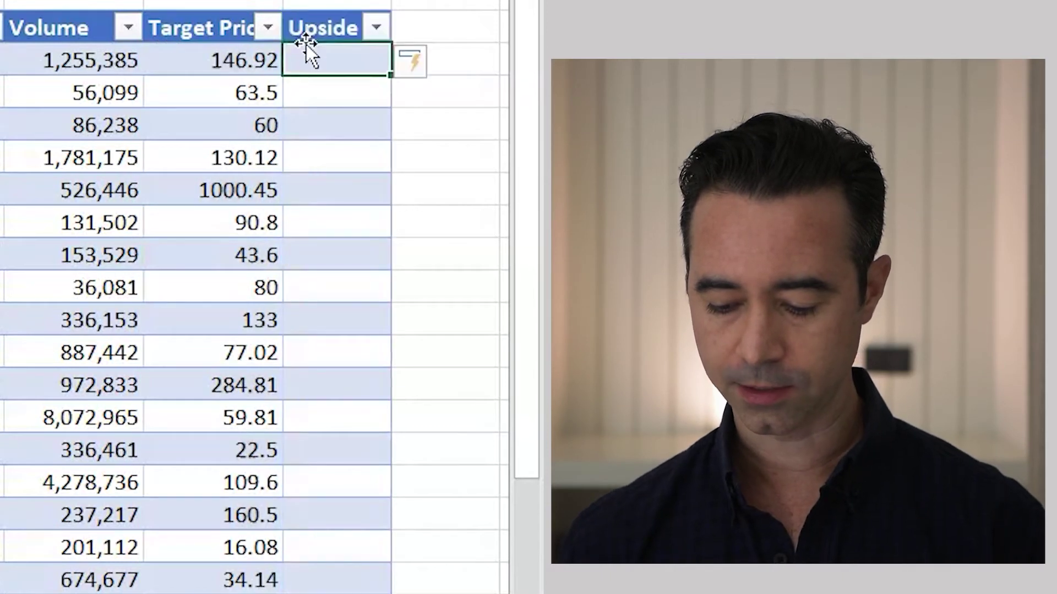
Fill the Upside column with a formula dividing each row's Target Price by its Price and subtracting 1
{"action": "type", "text": "="}
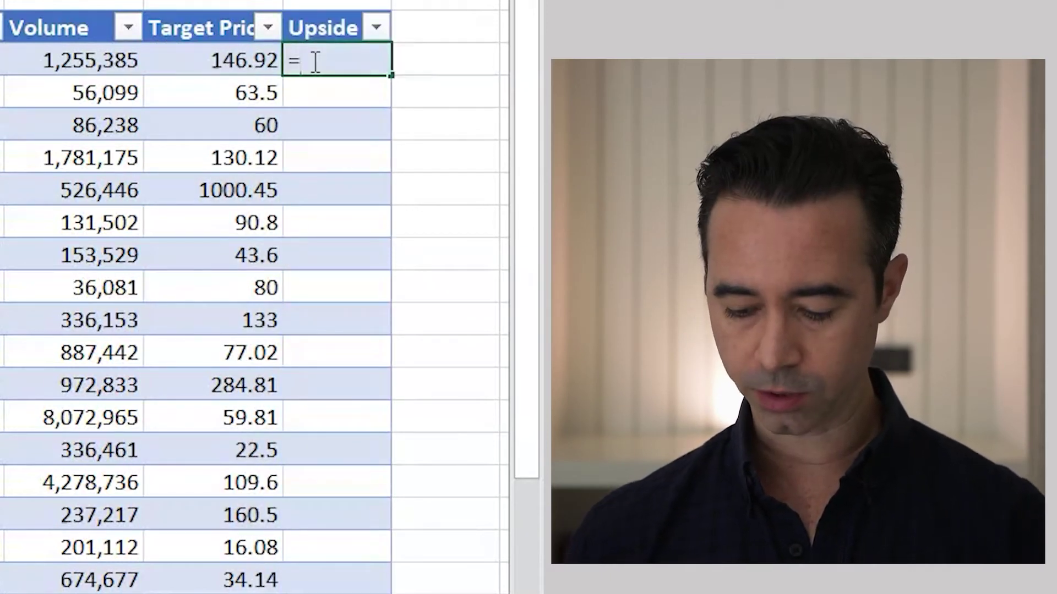
{"action": "left_click", "coordinate": [232, 62]}
{"action": "type", "text": "/"}
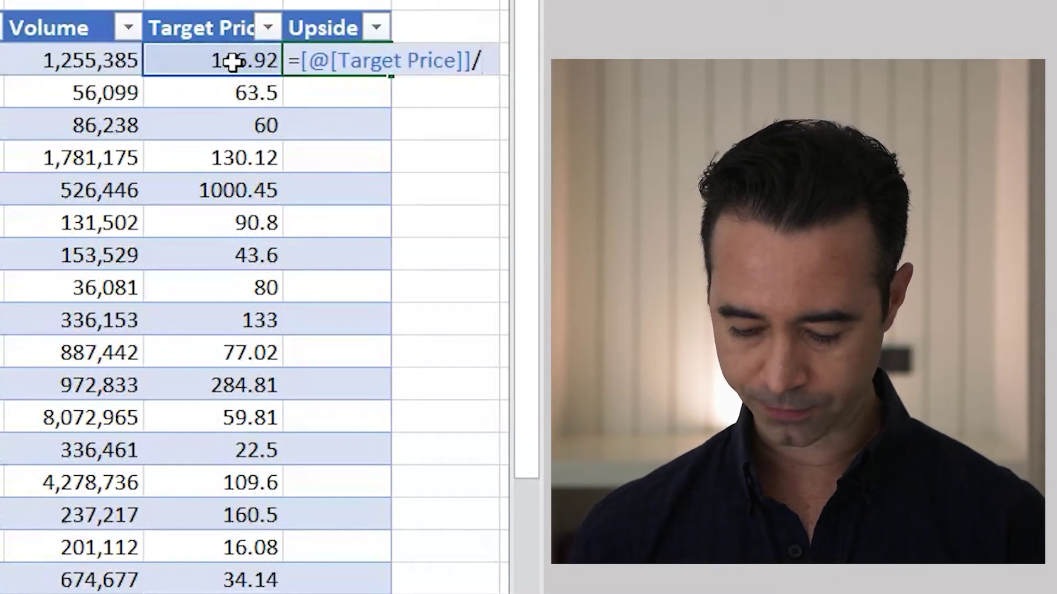
{"action": "left_click", "coordinate": [119, 55]}
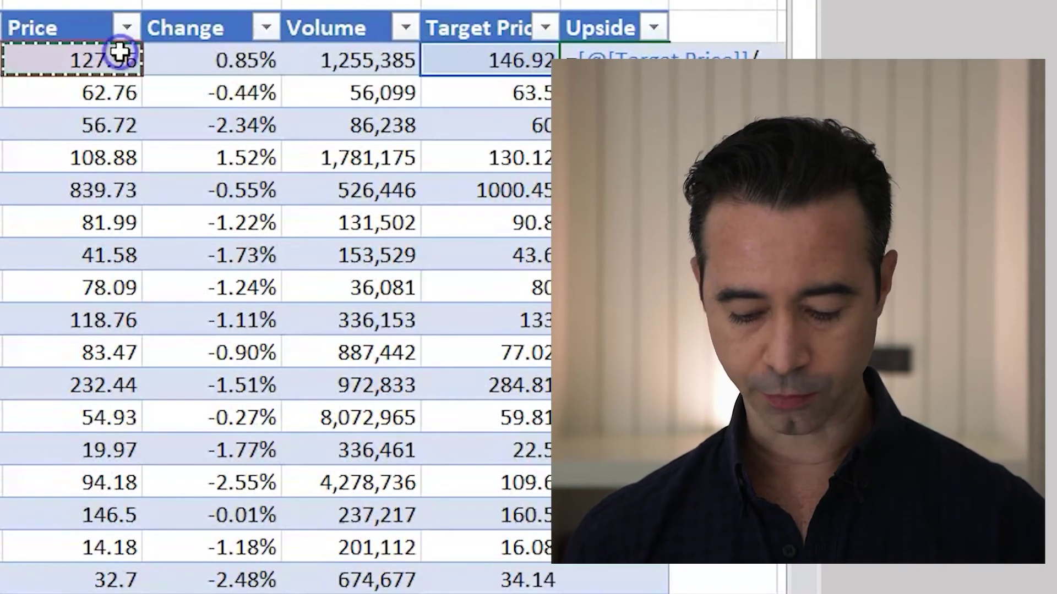
{"action": "type", "text": "-1"}
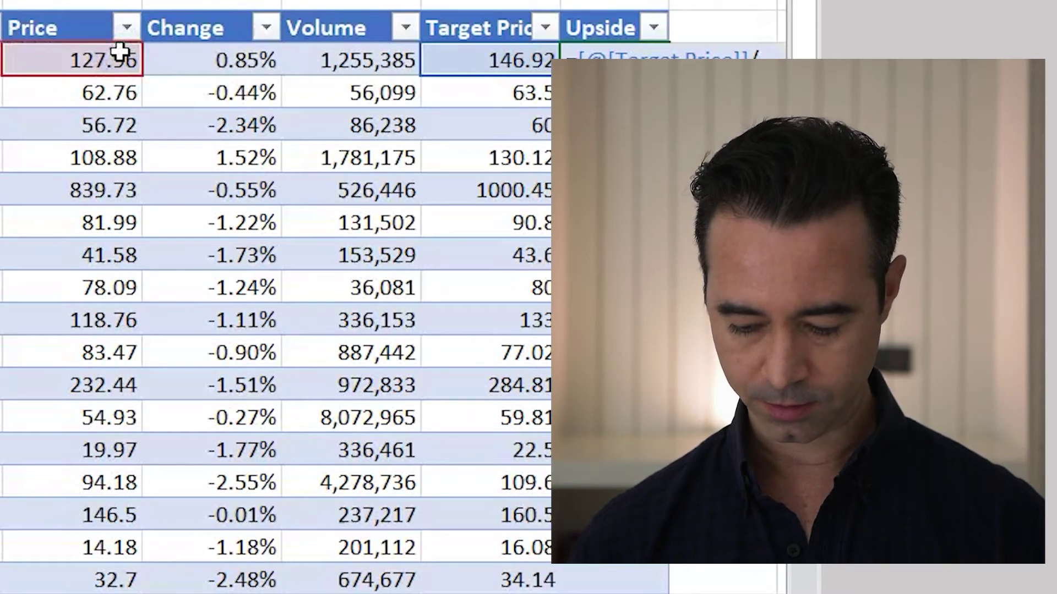
{"action": "key", "text": "Return"}
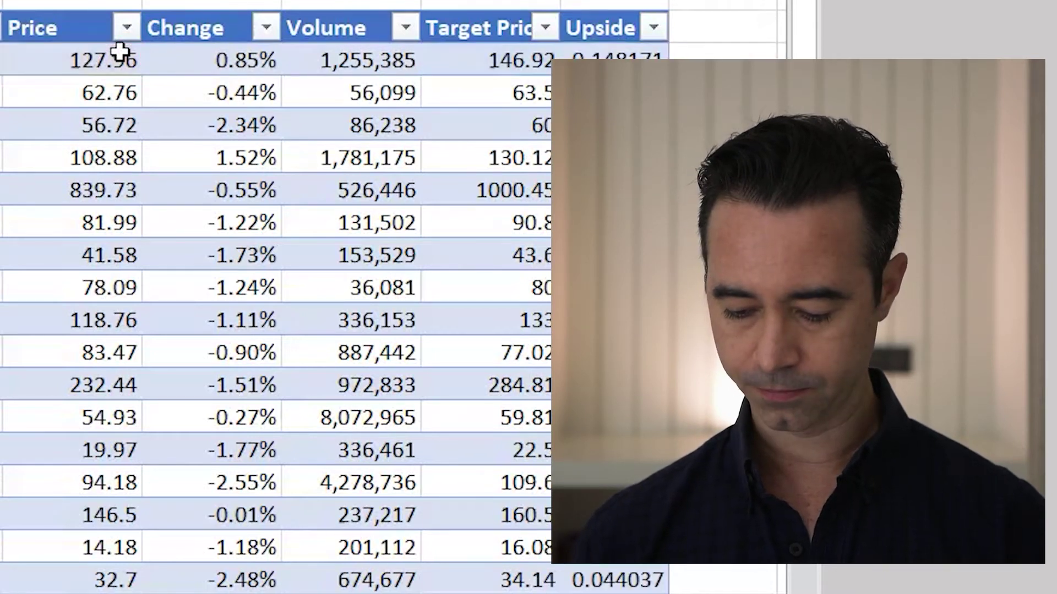
Format the whole Upside column as Percentage with 2 decimal places
{"action": "left_click", "coordinate": [601, 4]}
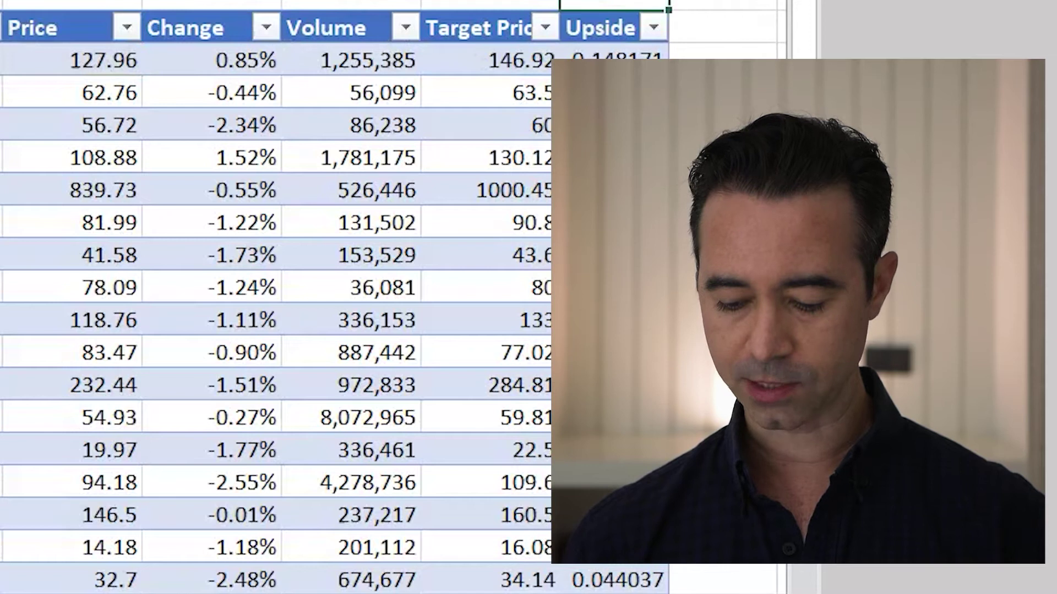
{"action": "right_click", "coordinate": [603, 4]}
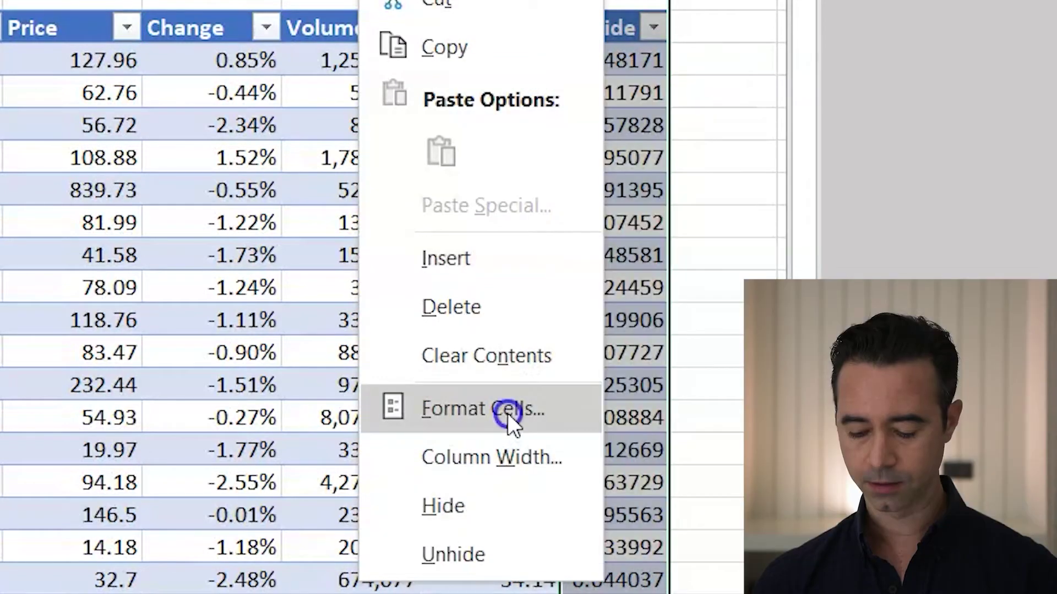
{"action": "left_click", "coordinate": [507, 414]}
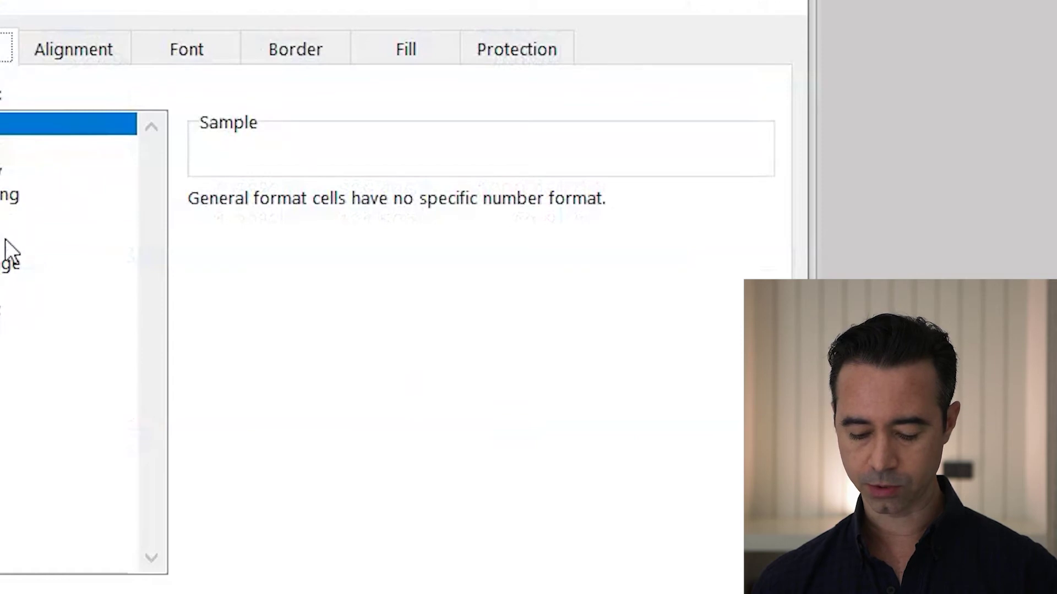
{"action": "left_click", "coordinate": [9, 266]}
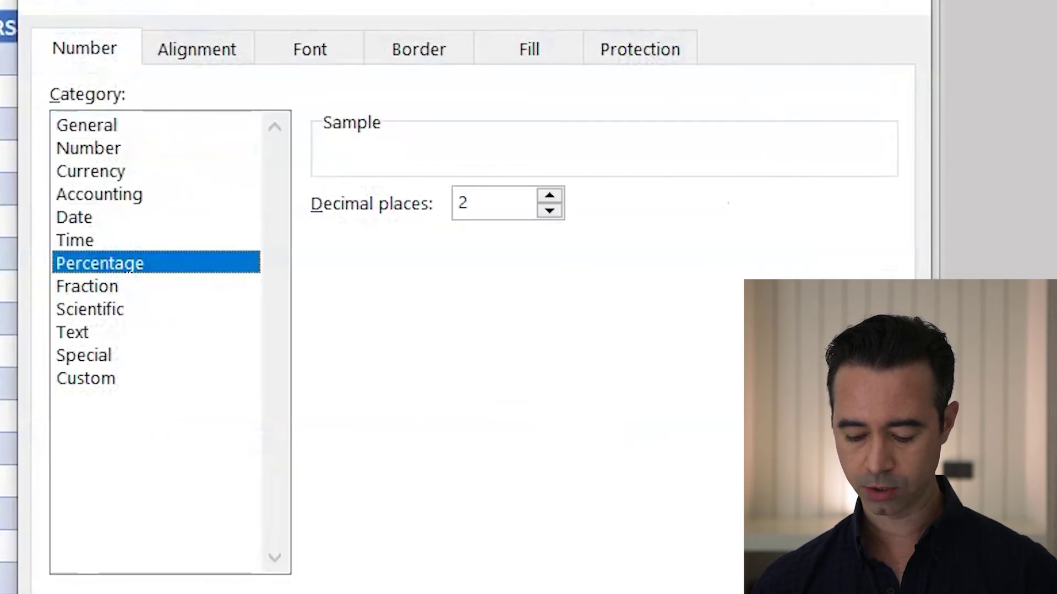
{"action": "key", "text": "Return"}
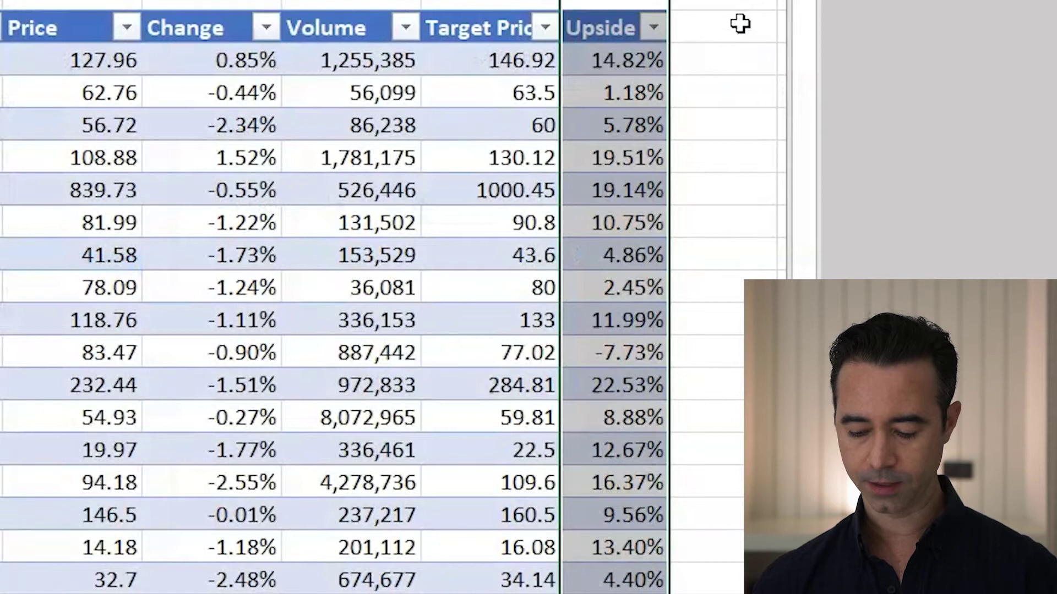
{"action": "left_click", "coordinate": [864, 24]}
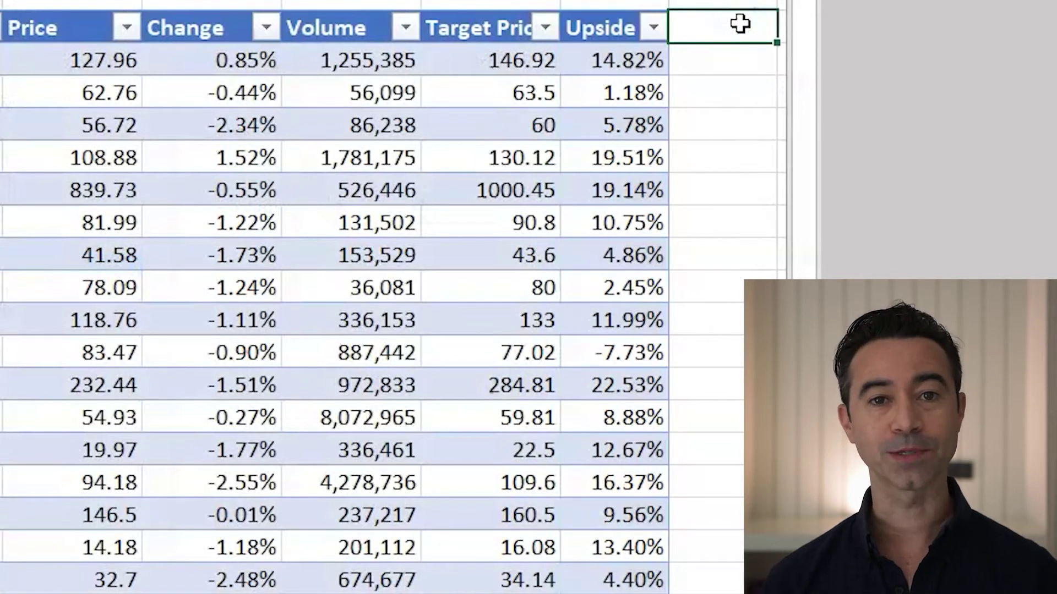
Filter the Upside column to show only values greater than 10%
{"action": "left_click", "coordinate": [654, 27]}
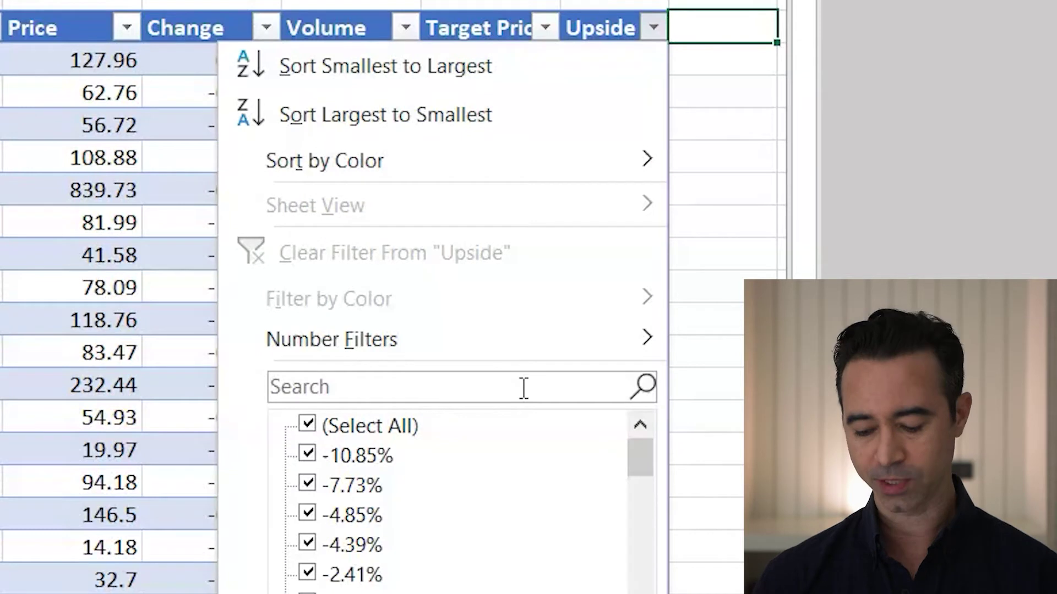
{"action": "mouse_move", "coordinate": [473, 339]}
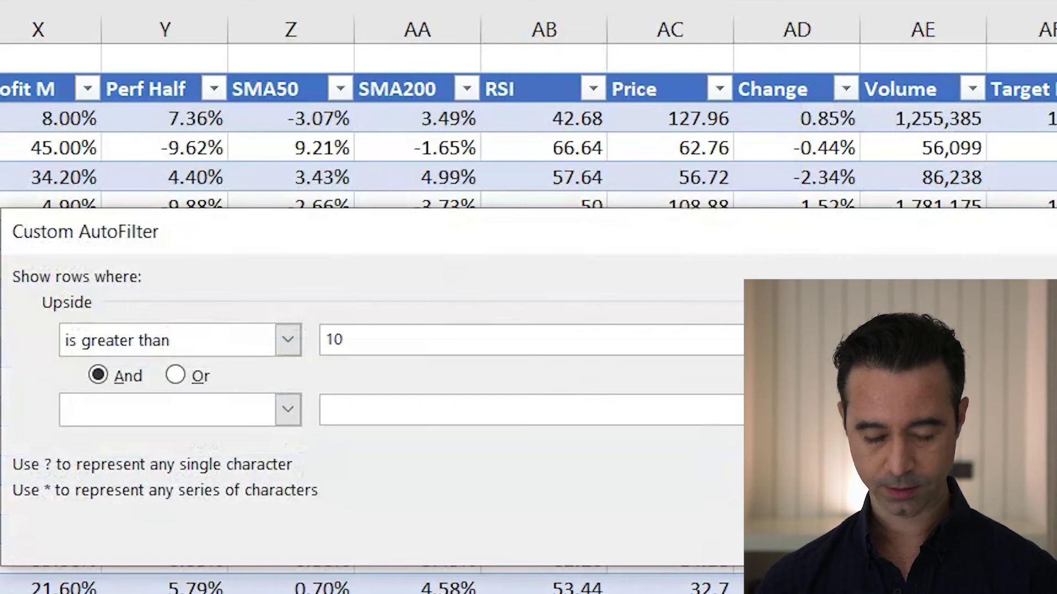
{"action": "key", "text": "Return"}
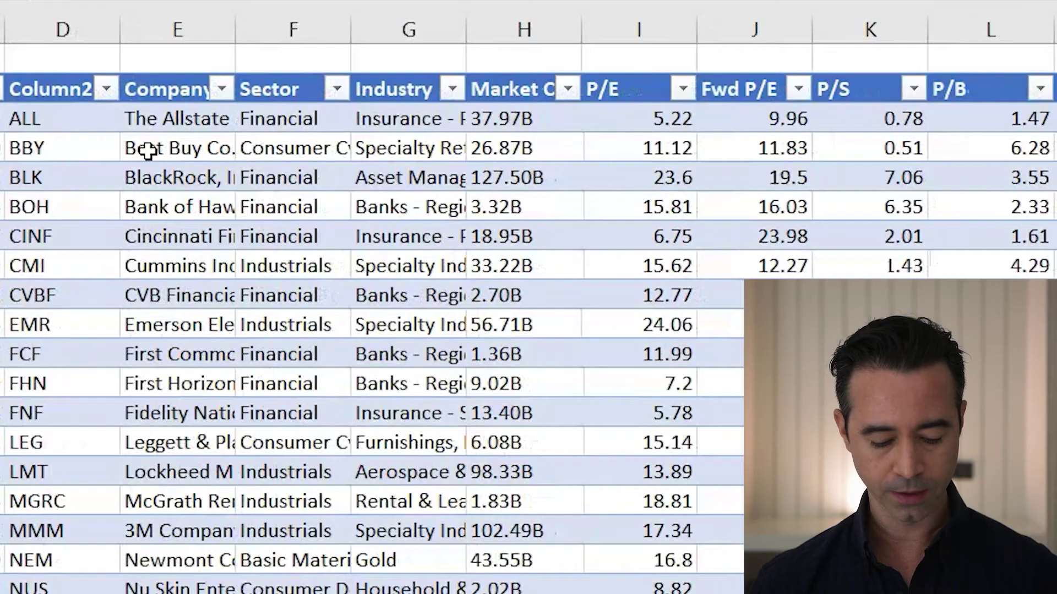
Filter the Sector column to exclude Financial companies
{"action": "left_click", "coordinate": [94, 116]}
{"action": "left_click", "coordinate": [240, 118]}
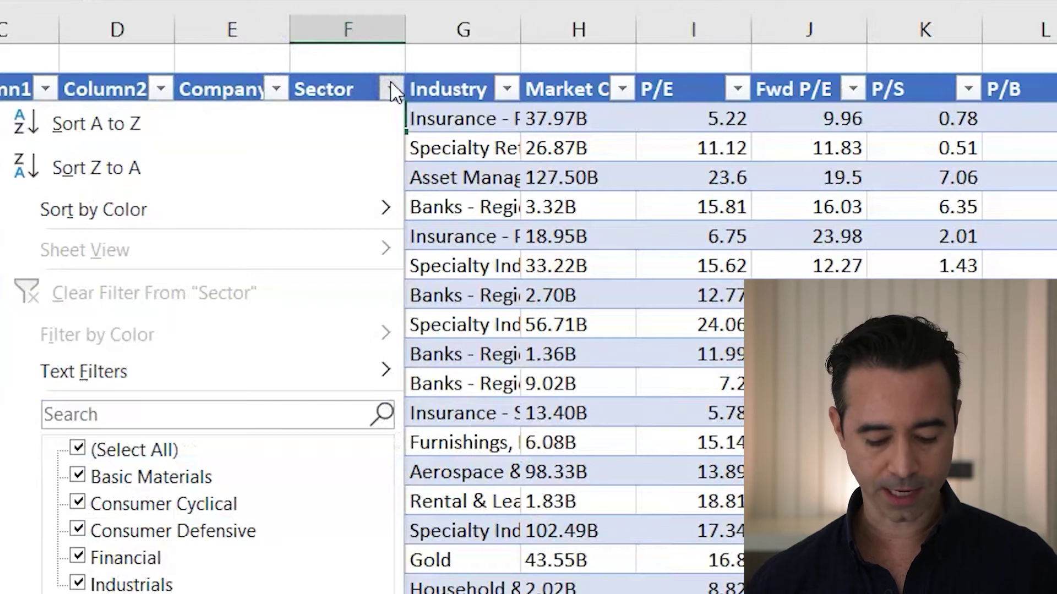
{"action": "left_click", "coordinate": [77, 558]}
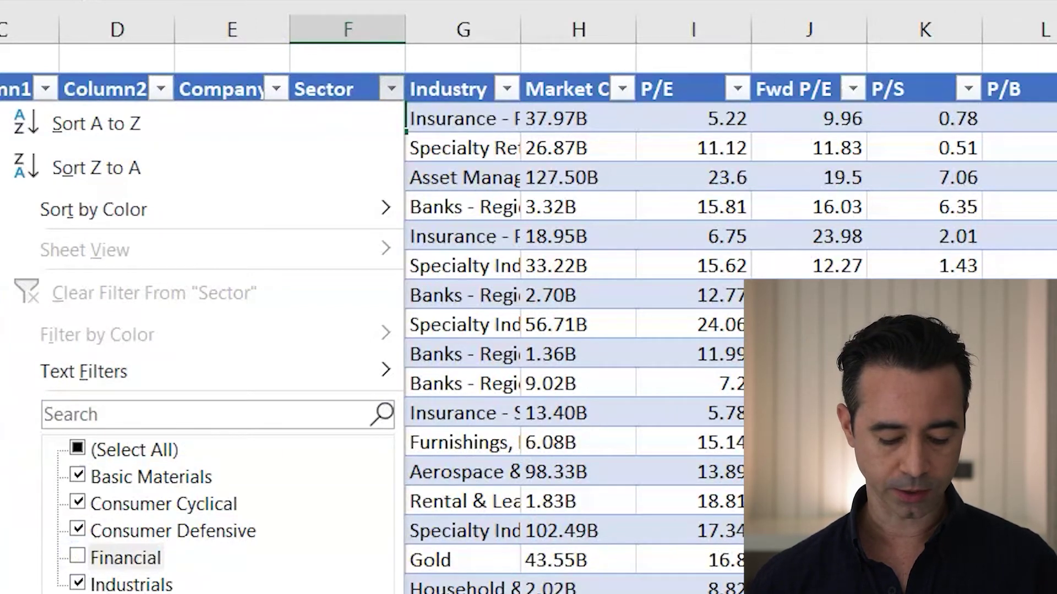
{"action": "key", "text": "Return"}
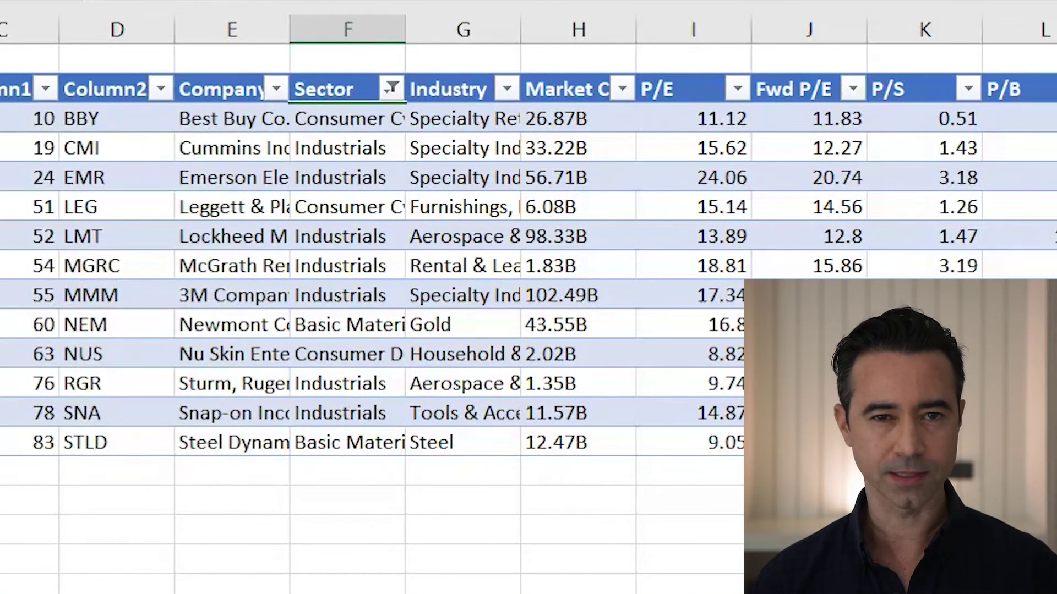
Examine the remaining companies' sector and valuation columns, from P/E and Fwd P/E through P/S, P/B and P/FCF
{"action": "left_click", "coordinate": [110, 118]}
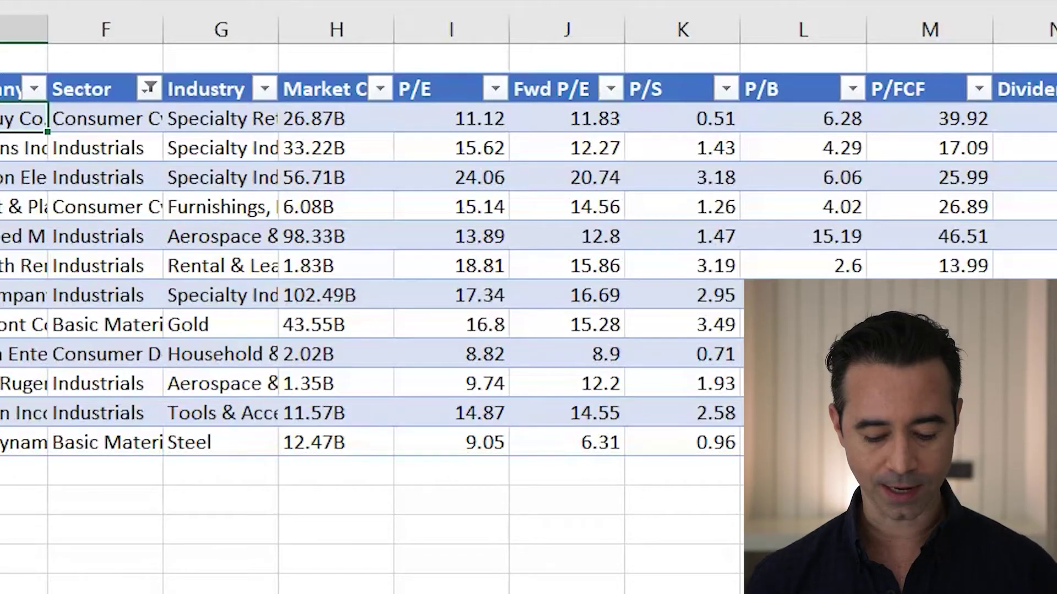
{"action": "left_click", "coordinate": [105, 118]}
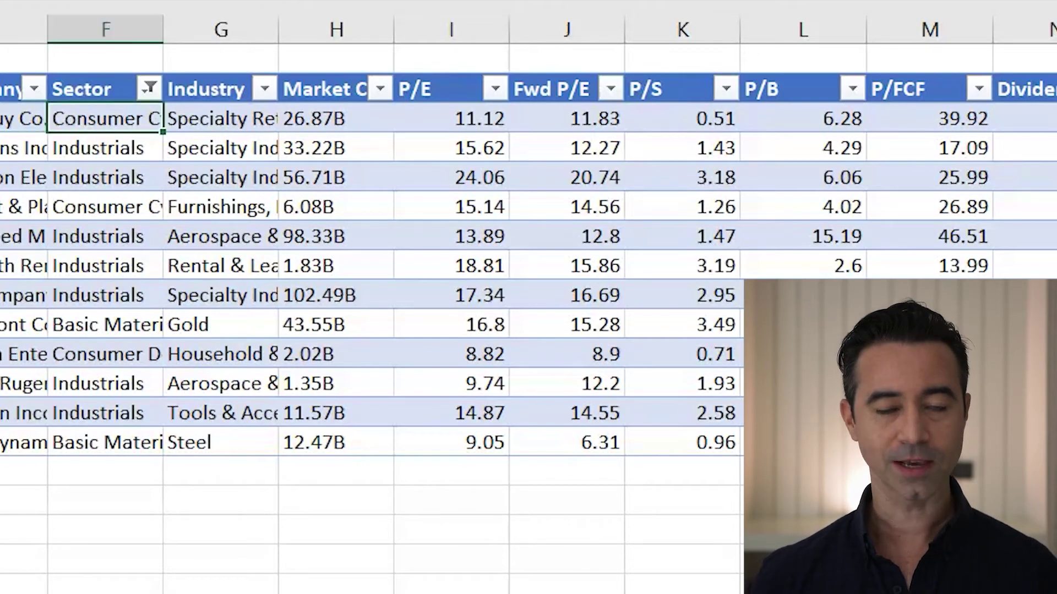
{"action": "key", "text": "Right"}
{"action": "key", "text": "Right"}
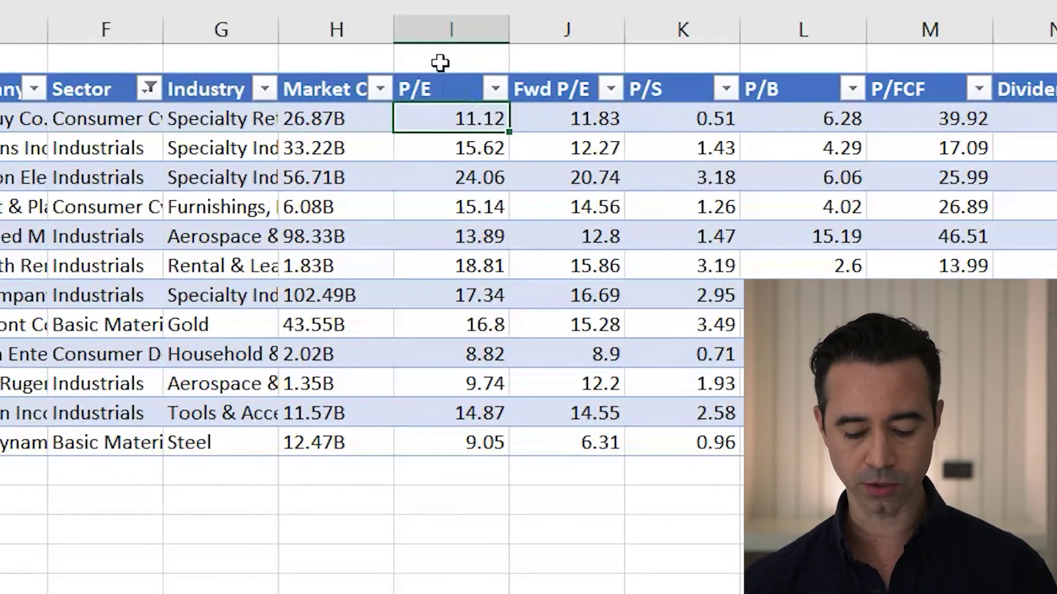
{"action": "key", "text": "Right"}
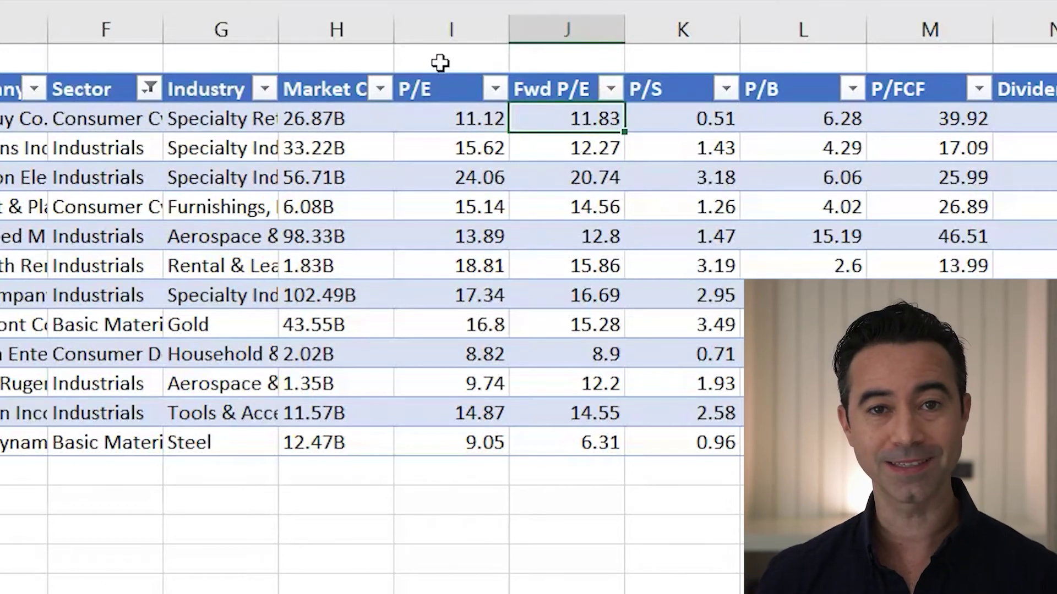
{"action": "key", "text": "Right"}
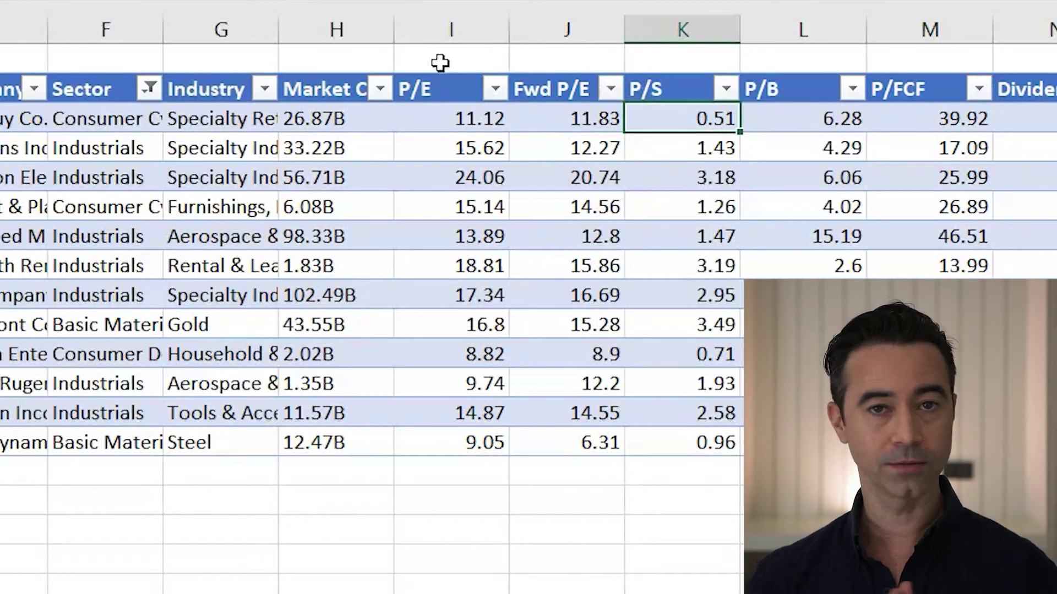
{"action": "key", "text": "Right"}
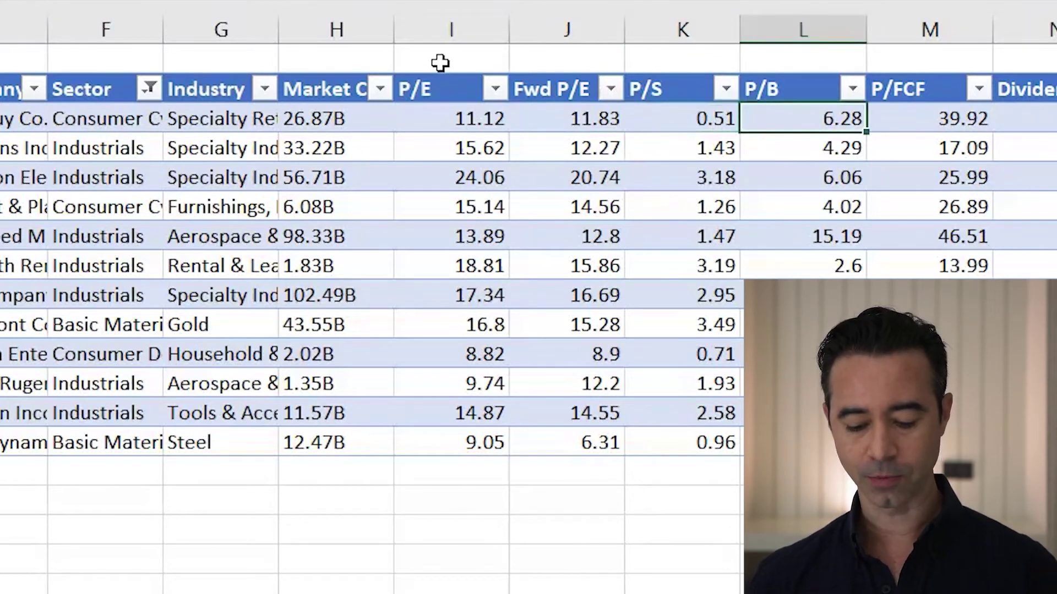
{"action": "key", "text": "Right"}
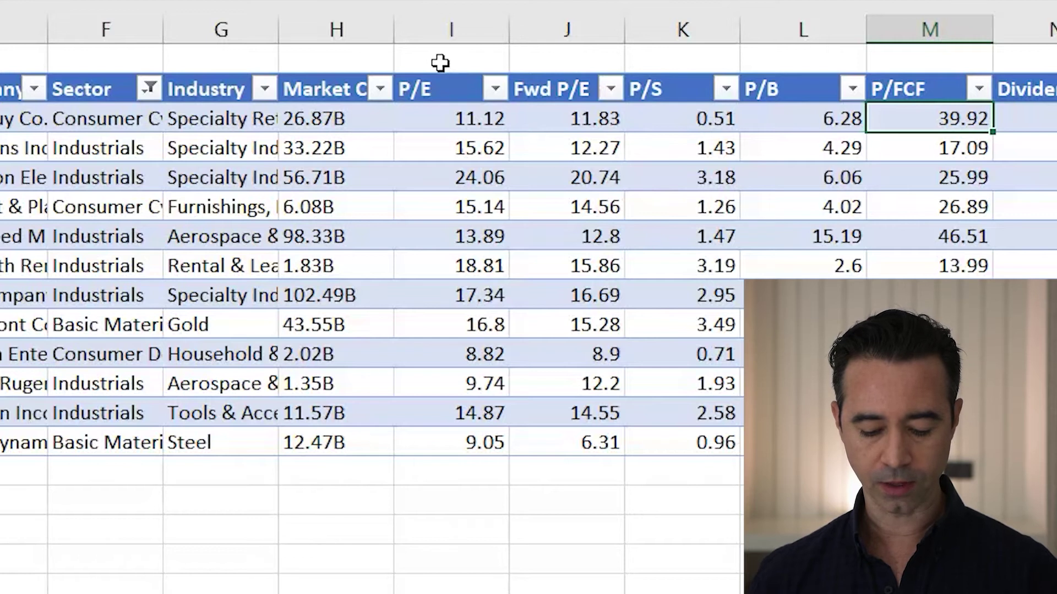
{"action": "key", "text": "Left"}
{"action": "key", "text": "Left"}
{"action": "key", "text": "Left"}
{"action": "key", "text": "Right"}
{"action": "key", "text": "Right"}
{"action": "key", "text": "Right"}
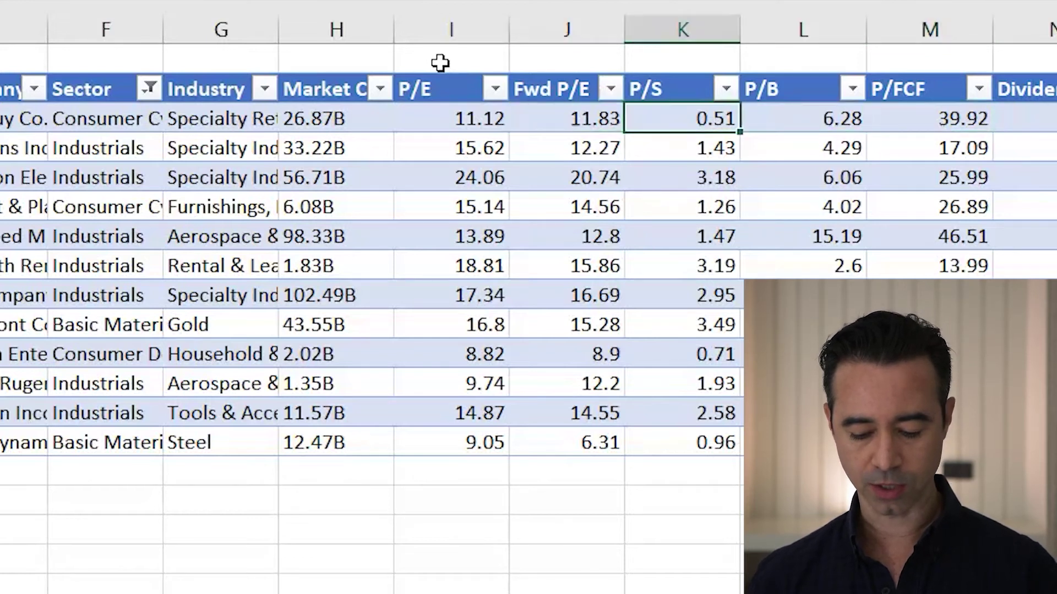
Examine the Dividend and Payout Ratio columns and the EPS growth columns for this year, next year, past 5Y and next 5Y
{"action": "key", "text": "Right"}
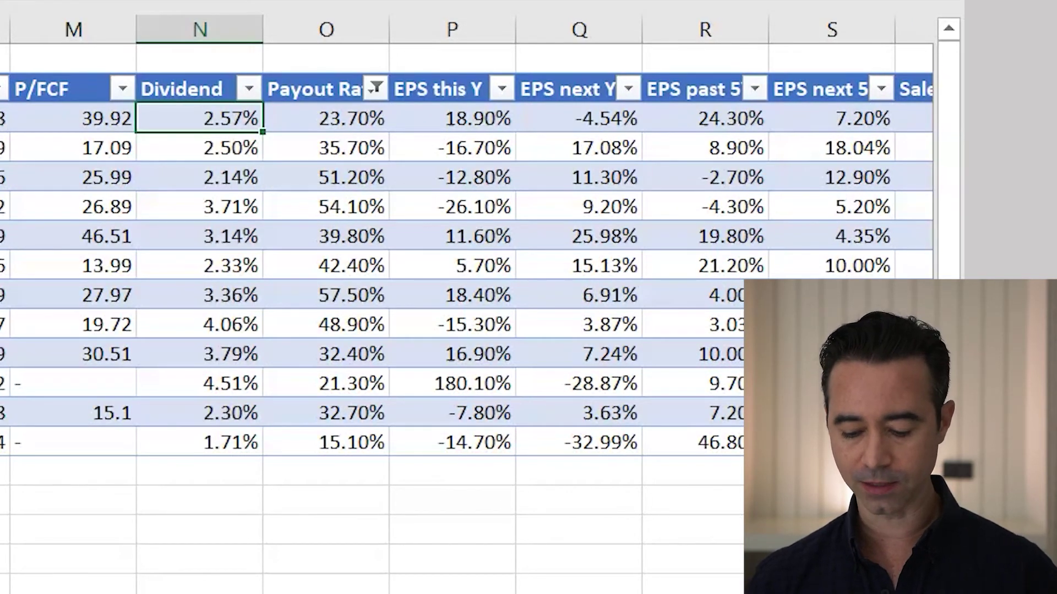
{"action": "key", "text": "Right"}
{"action": "key", "text": "Right"}
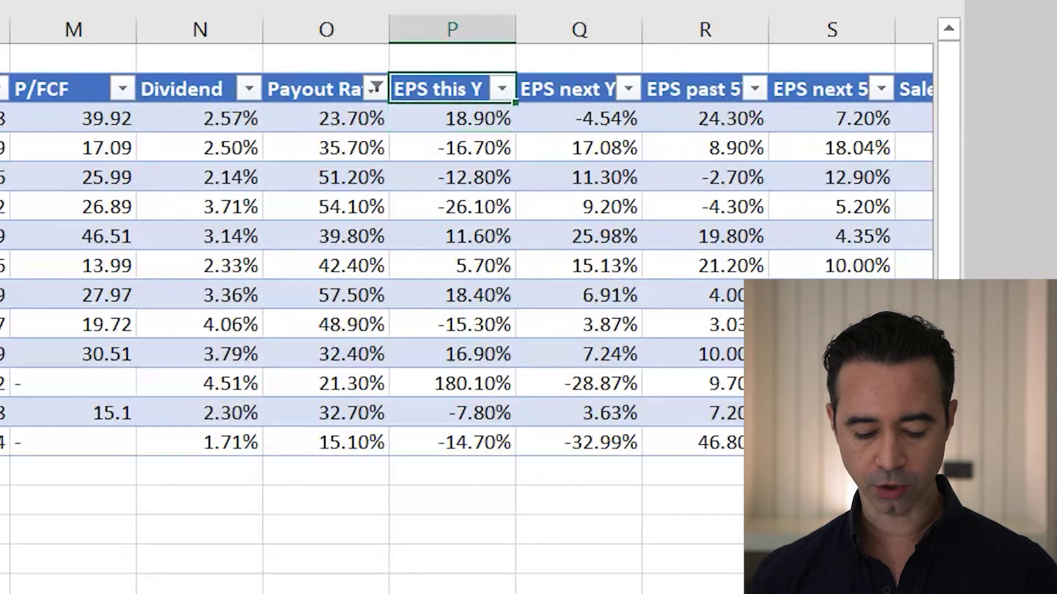
{"action": "key", "text": "Right"}
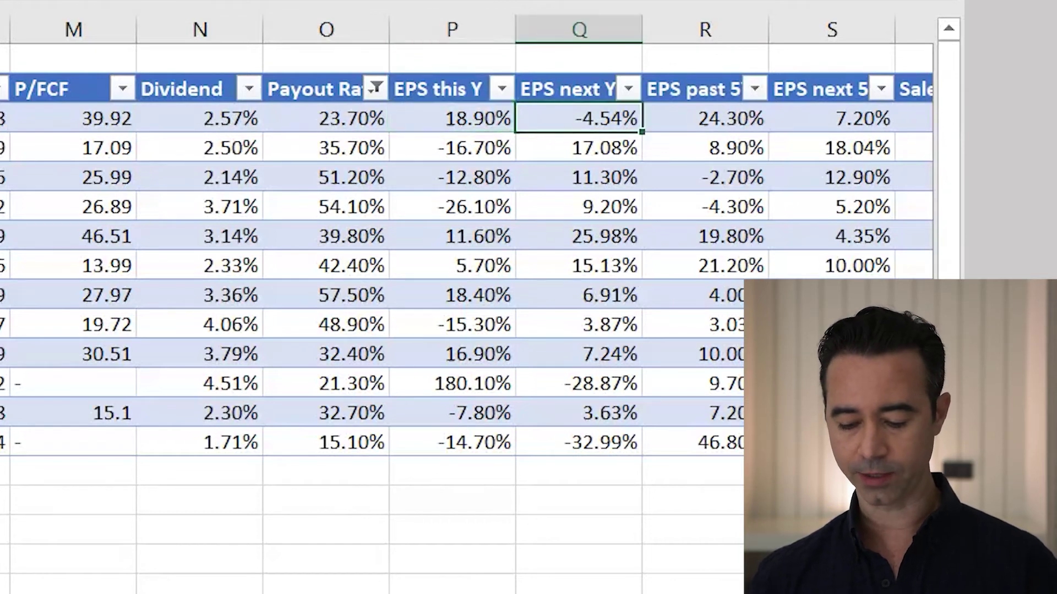
{"action": "key", "text": "Up"}
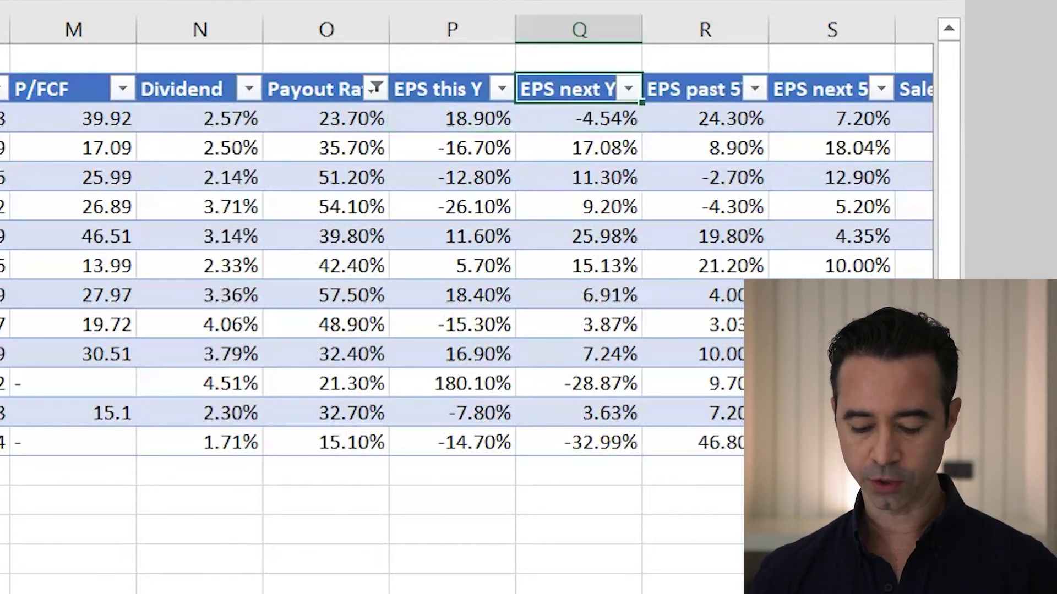
{"action": "key", "text": "Right"}
{"action": "key", "text": "Down"}
{"action": "key", "text": "Left"}
{"action": "key", "text": "Right"}
{"action": "key", "text": "Up"}
{"action": "key", "text": "Down"}
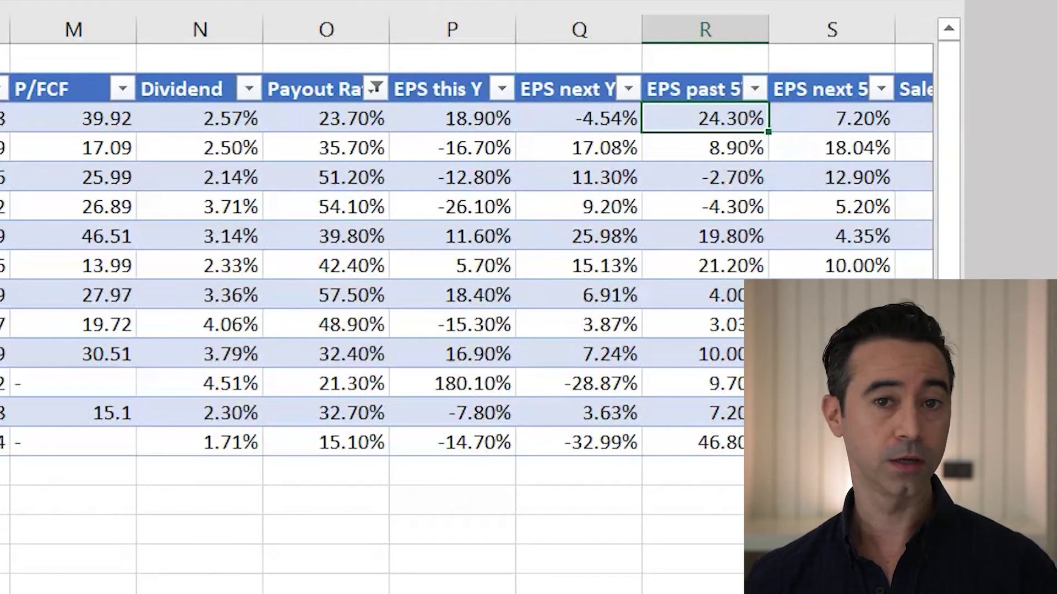
{"action": "key", "text": "Right"}
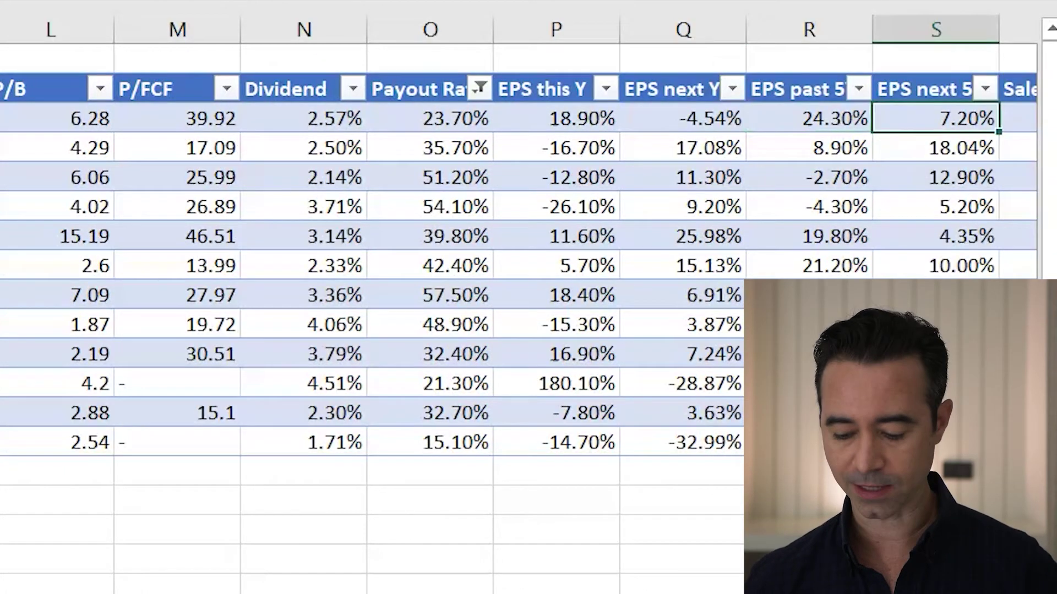
Examine the debt, margin and half-year performance columns, then the SMA50, SMA200 and RSI columns of the filtered companies
{"action": "key", "text": "Right"}
{"action": "key", "text": "Right"}
{"action": "key", "text": "Right"}
{"action": "key", "text": "Right"}
{"action": "key", "text": "Right"}
{"action": "key", "text": "Right"}
{"action": "key", "text": "Right"}
{"action": "key", "text": "Right"}
{"action": "key", "text": "Right"}
{"action": "key", "text": "Right"}
{"action": "key", "text": "Right"}
{"action": "key", "text": "Right"}
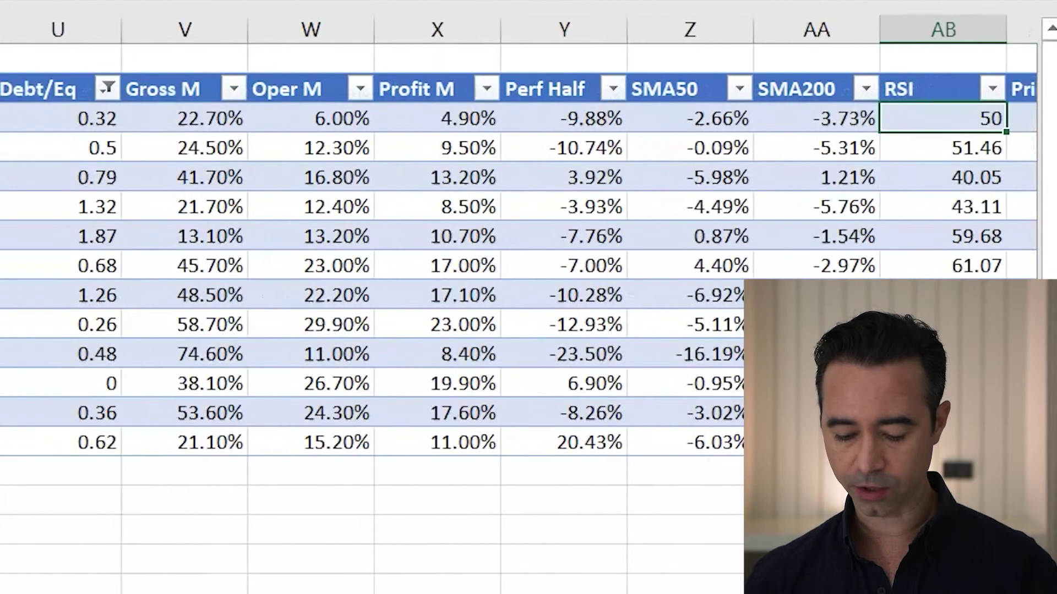
Examine the Perf Half column down the filtered companies to compare their half-year performance
{"action": "key", "text": "Left"}
{"action": "key", "text": "Left"}
{"action": "key", "text": "Left"}
{"action": "key", "text": "Left"}
{"action": "key", "text": "Left"}
{"action": "key", "text": "Left"}
{"action": "key", "text": "Left"}
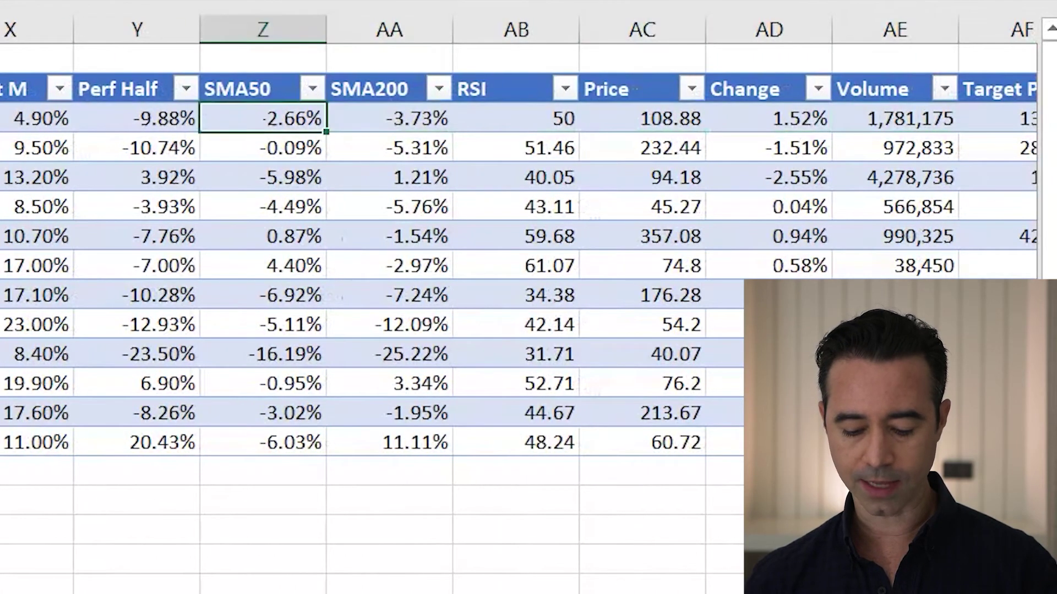
{"action": "key", "text": "Right"}
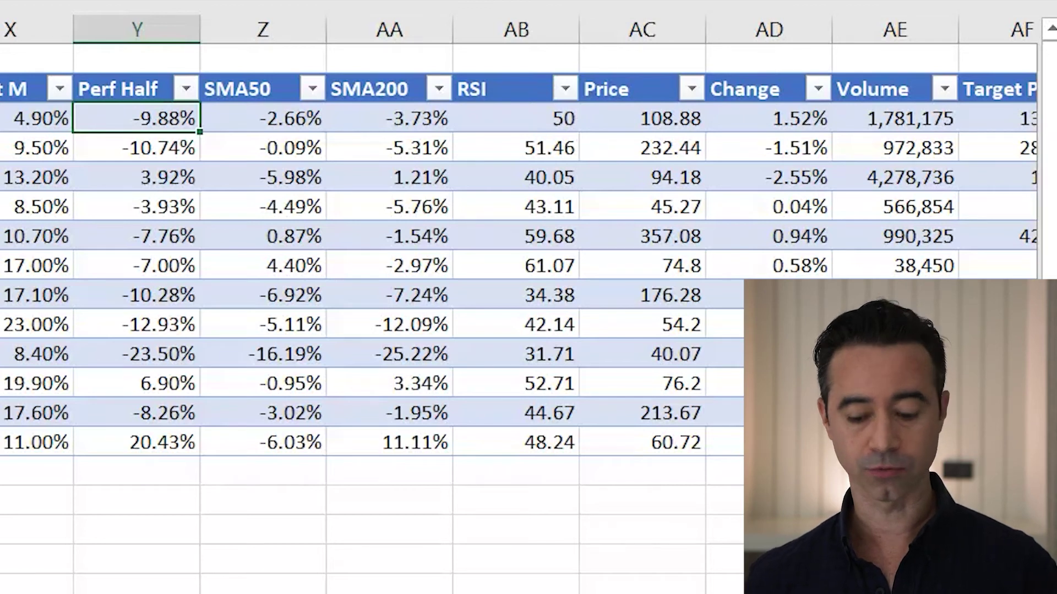
{"action": "key", "text": "Down"}
{"action": "key", "text": "Down"}
{"action": "key", "text": "Down"}
{"action": "key", "text": "Down"}
{"action": "key", "text": "Down"}
{"action": "key", "text": "Down"}
{"action": "key", "text": "Down"}
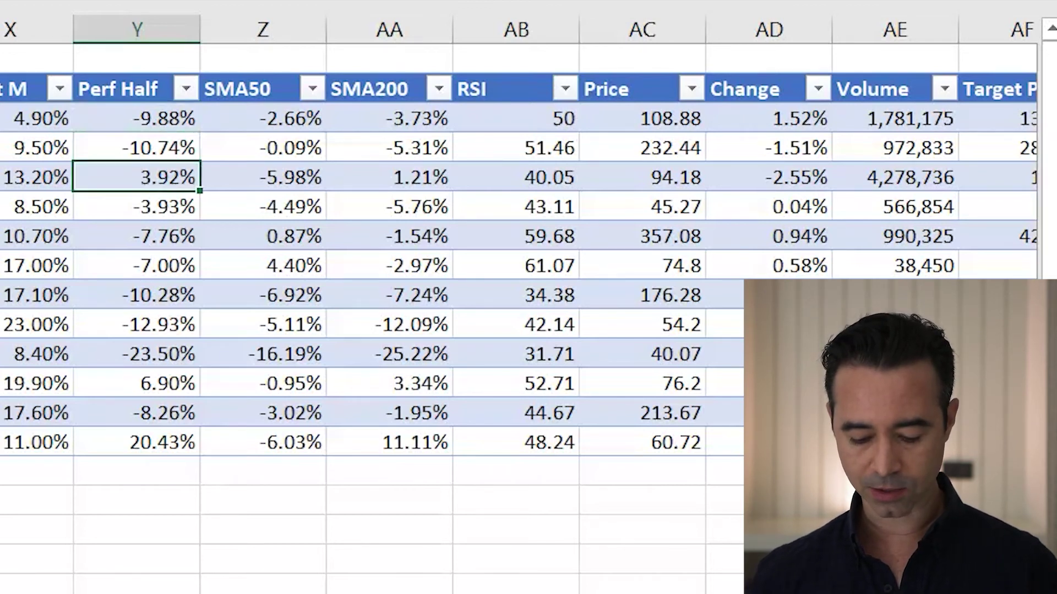
{"action": "key", "text": "Up"}
{"action": "key", "text": "Up"}
{"action": "key", "text": "Up"}
{"action": "key", "text": "Up"}
{"action": "key", "text": "Up"}
{"action": "key", "text": "Up"}
{"action": "key", "text": "Up"}
Examine the SMA50, SMA200 and RSI values of the first company in the filtered table
{"action": "key", "text": "Right"}
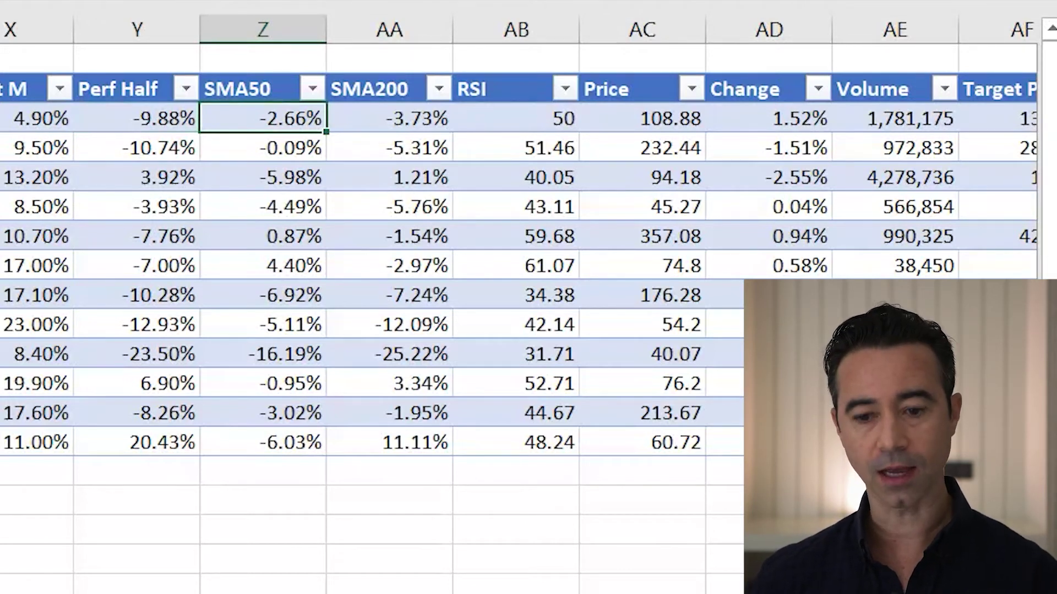
{"action": "key", "text": "Right"}
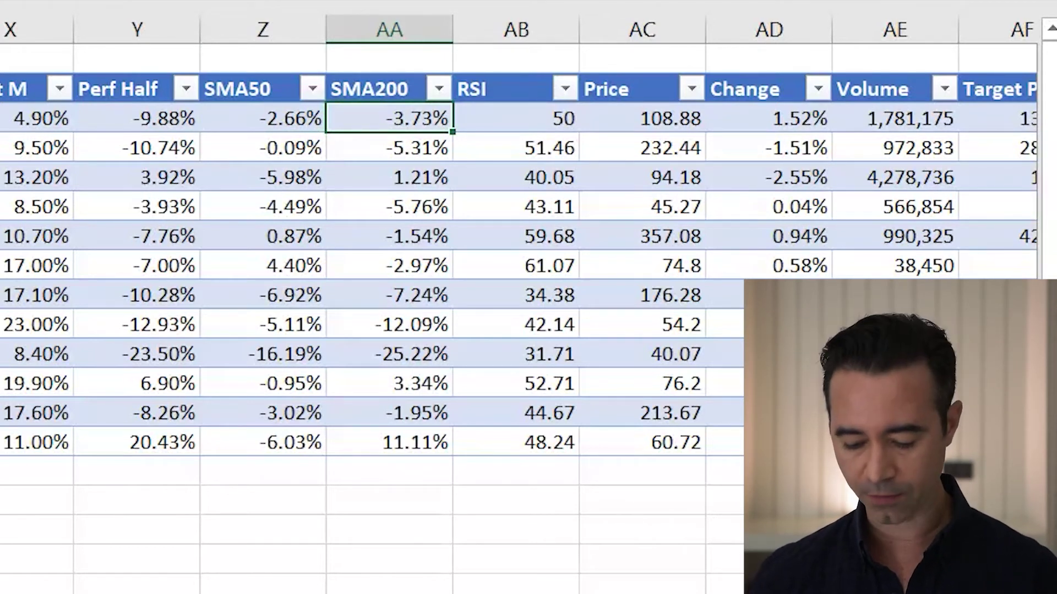
{"action": "key", "text": "Right"}
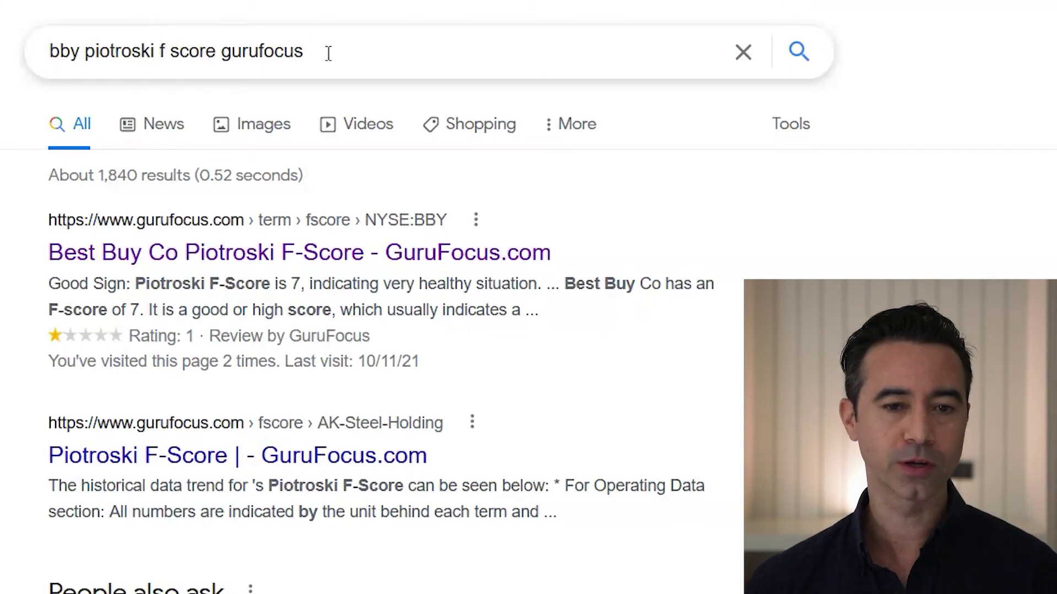
Open the GuruFocus page for Best Buy's Piotroski F-Score from the search results and check the current score
{"action": "left_click", "coordinate": [240, 251]}
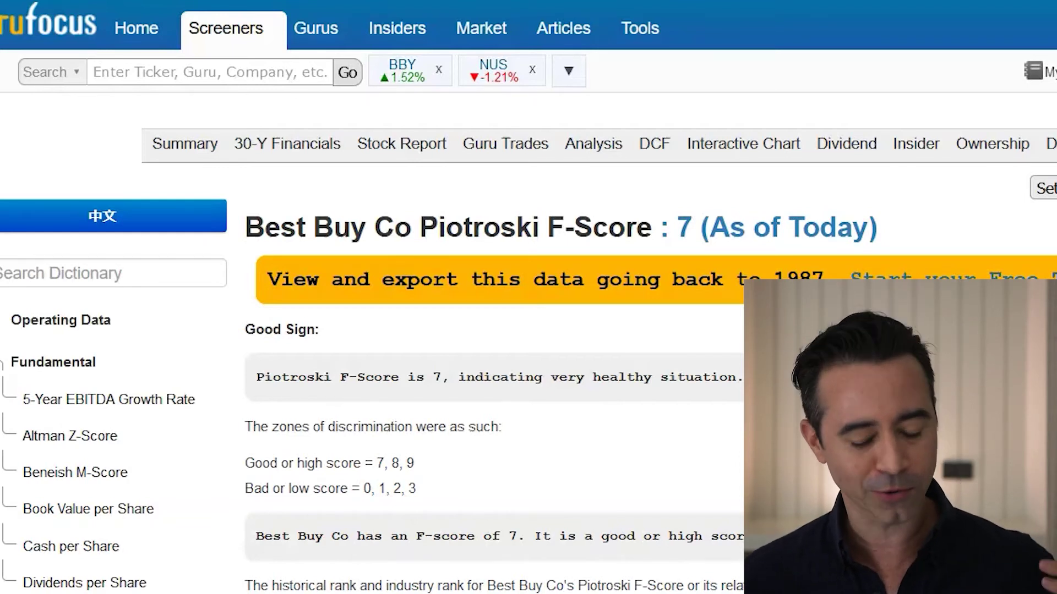
{"action": "scroll", "coordinate": [733, 260], "scroll_direction": "down", "scroll_amount": 1}
{"action": "scroll", "coordinate": [734, 260], "scroll_direction": "up", "scroll_amount": 1}
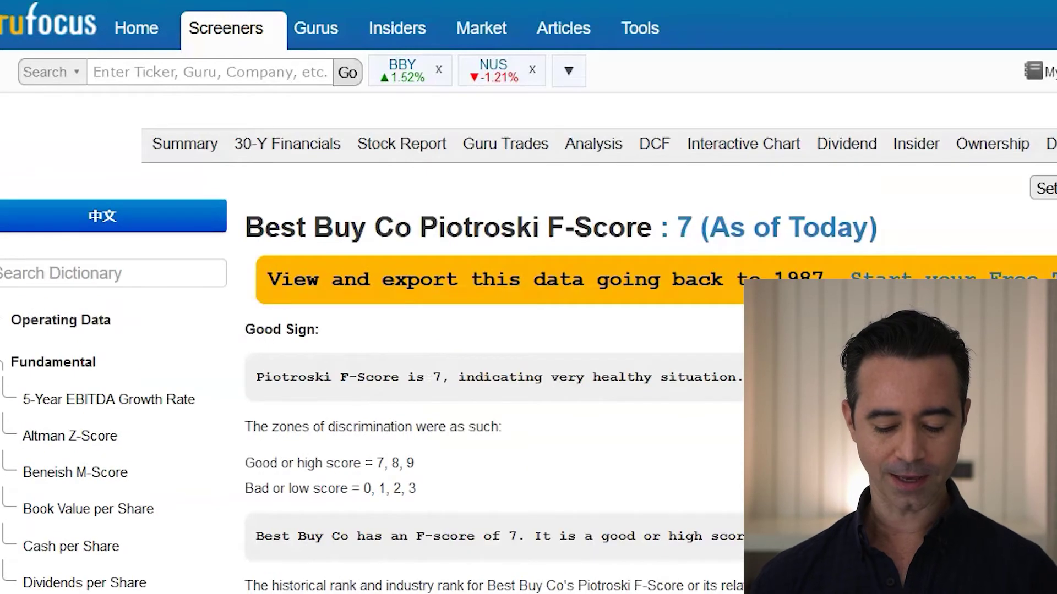
{"action": "double_click", "coordinate": [695, 231]}
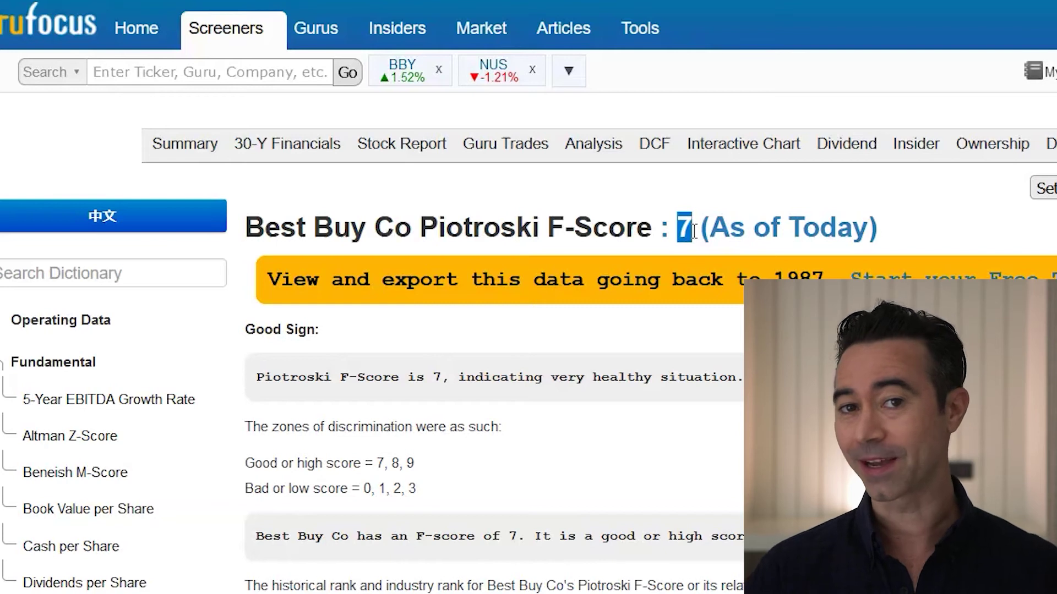
Open the DCF calculator for Best Buy and set the discount rate to 7%
{"action": "left_click", "coordinate": [658, 153]}
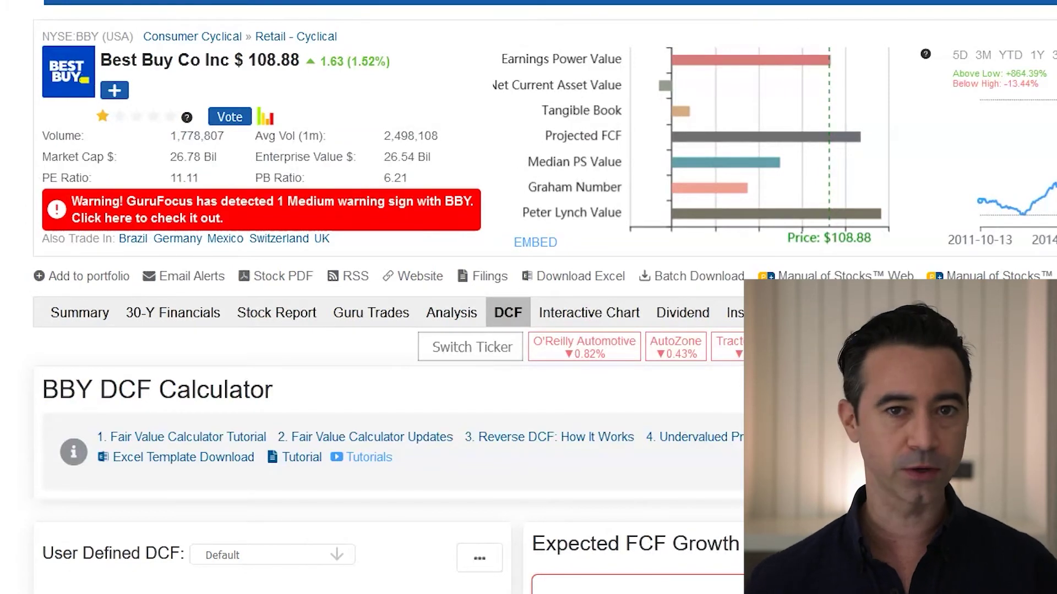
{"action": "scroll", "coordinate": [528, 297], "scroll_direction": "down", "scroll_amount": 8}
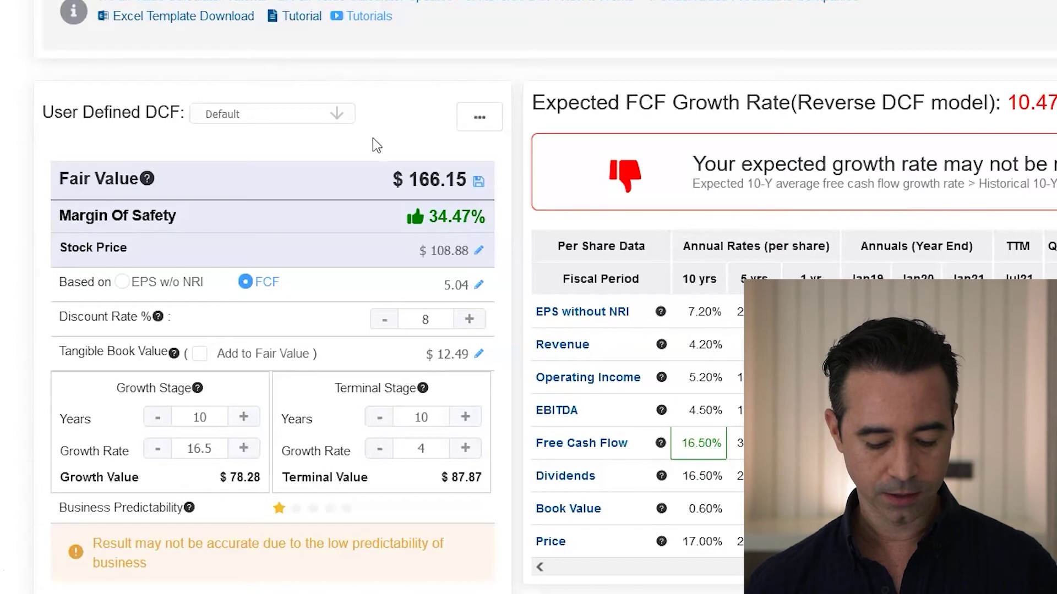
{"action": "scroll", "coordinate": [368, 203], "scroll_direction": "down", "scroll_amount": 2}
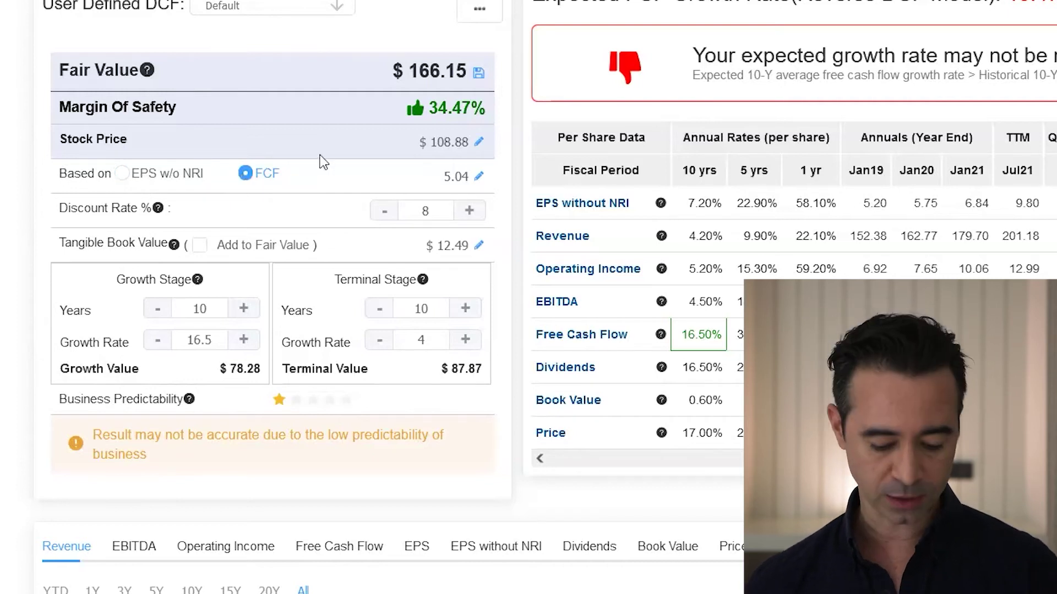
{"action": "left_click", "coordinate": [388, 214]}
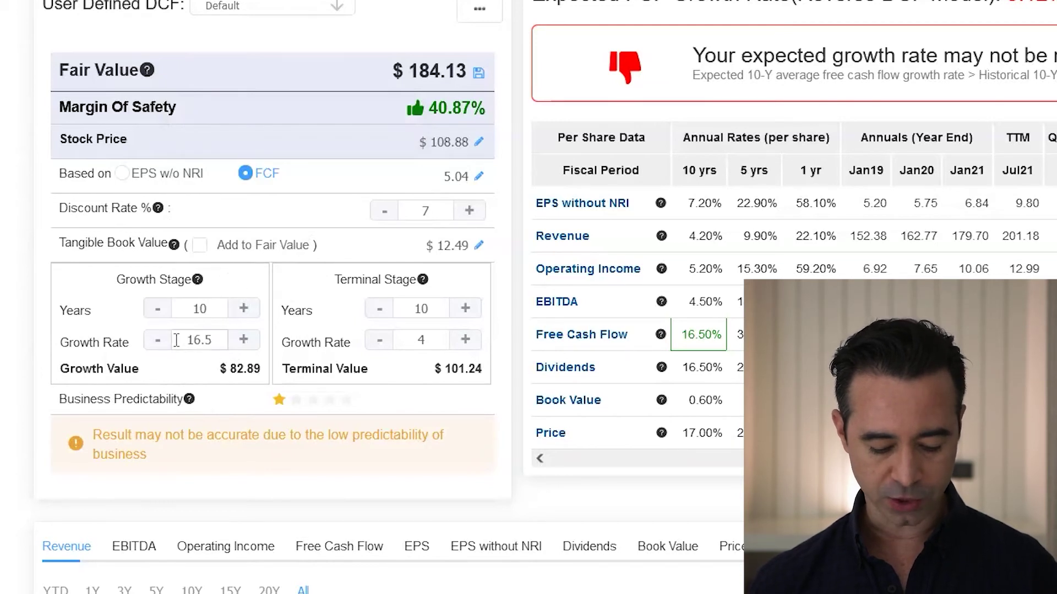
Check the 10-year free cash flow growth, set the growth-stage growth rate to 10 and check the margin of safety
{"action": "left_click_drag", "start_coordinate": [220, 339], "coordinate": [180, 342]}
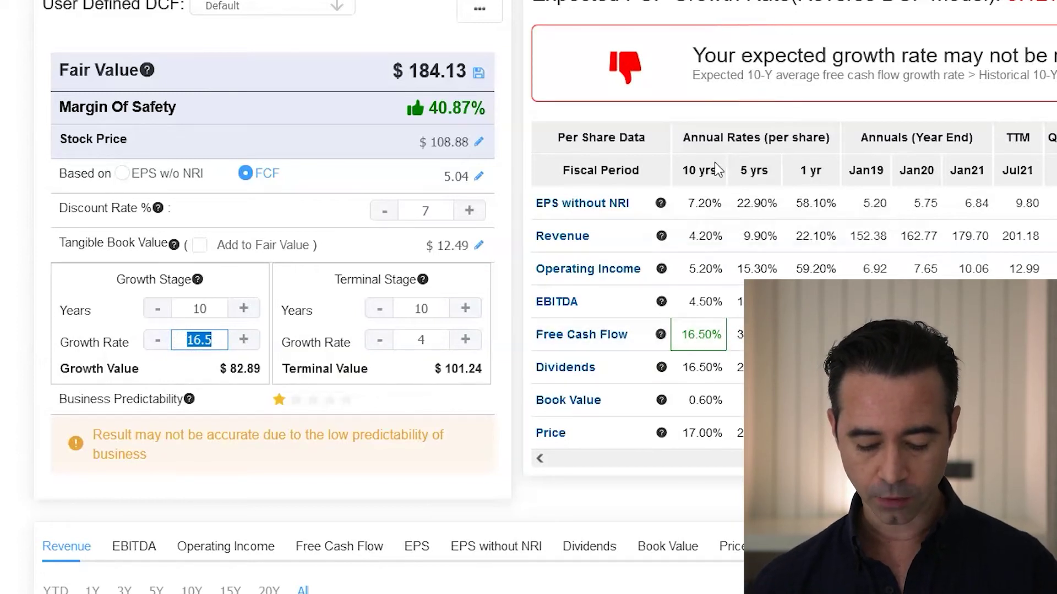
{"action": "left_click_drag", "start_coordinate": [686, 334], "coordinate": [732, 341]}
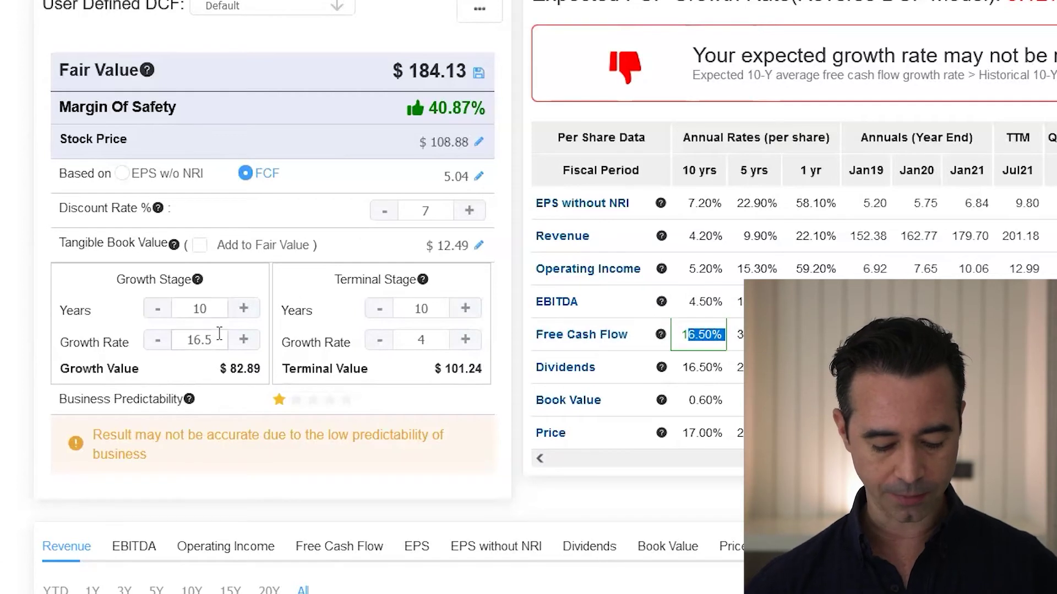
{"action": "left_click_drag", "start_coordinate": [219, 333], "coordinate": [156, 337]}
{"action": "type", "text": "1"}
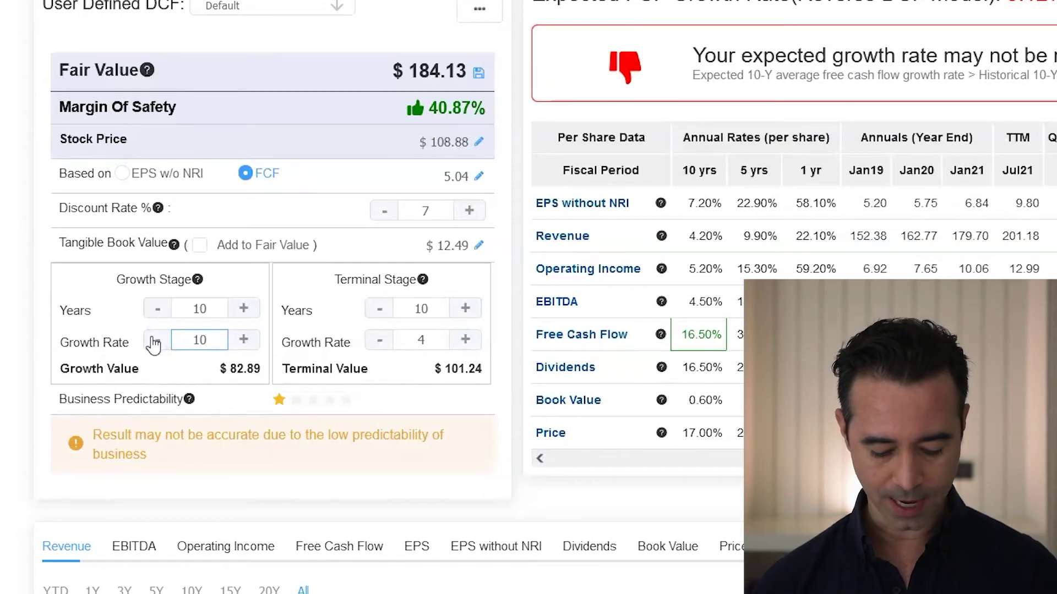
{"action": "type", "text": "0"}
{"action": "left_click", "coordinate": [22, 319]}
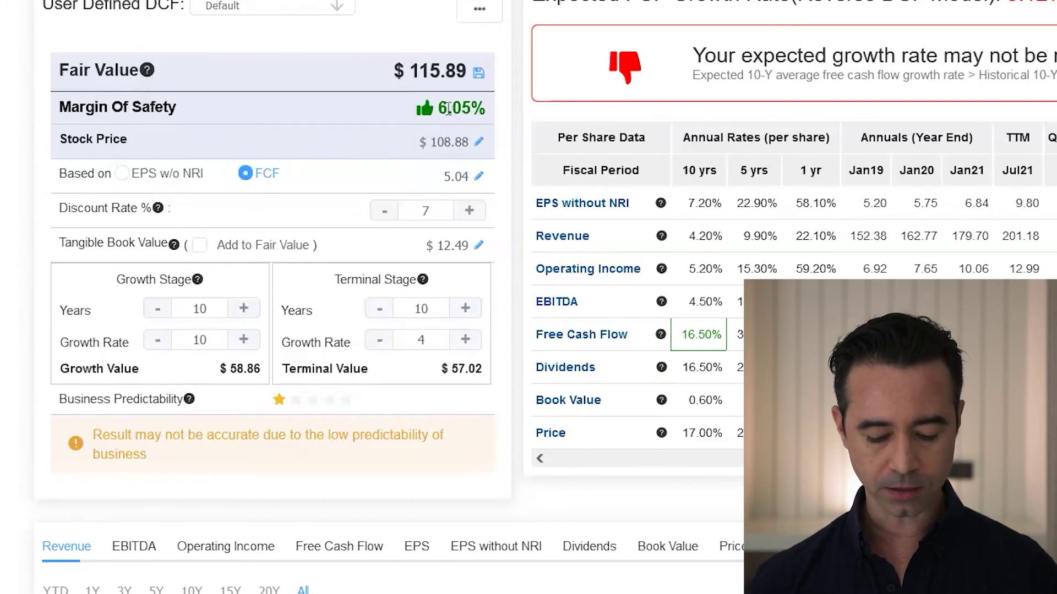
{"action": "left_click_drag", "start_coordinate": [440, 109], "coordinate": [505, 110]}
{"action": "left_click", "coordinate": [2, 204]}
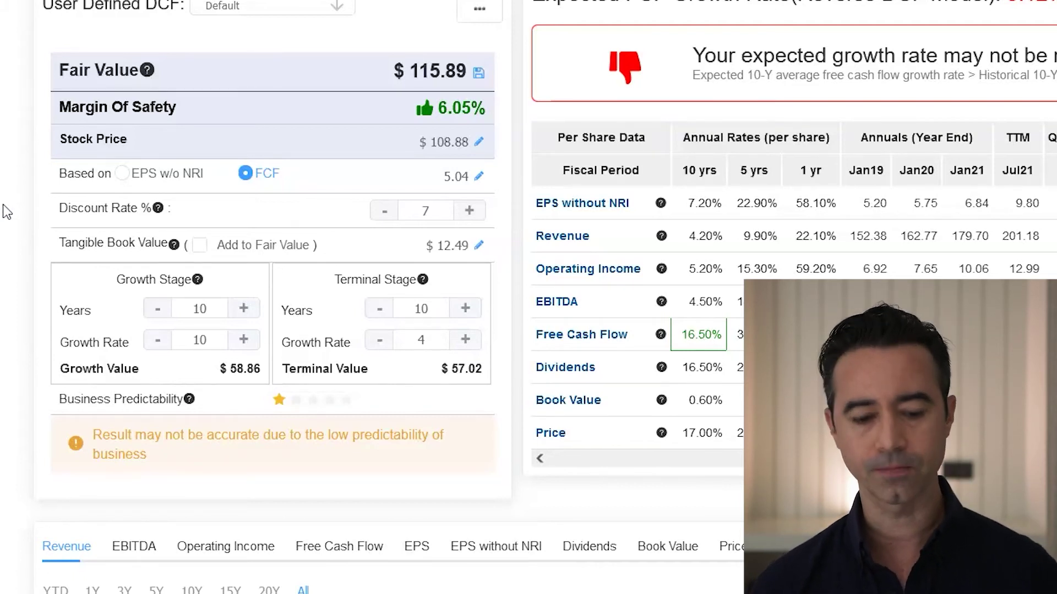
Set the growth-stage growth rate to 15 and check the resulting fair value
{"action": "left_click_drag", "start_coordinate": [217, 341], "coordinate": [172, 347]}
{"action": "type", "text": "1"}
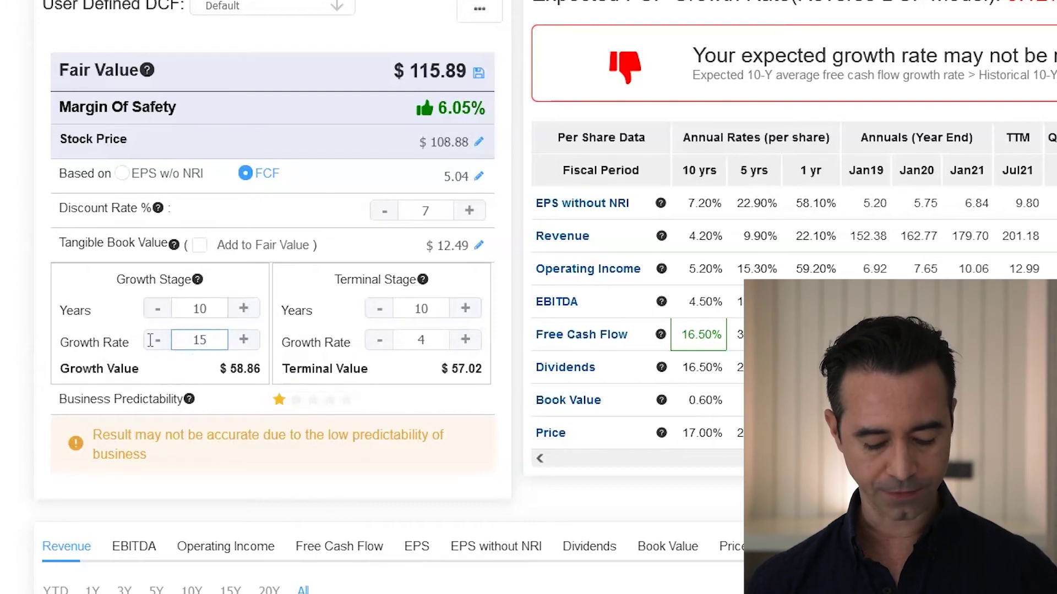
{"action": "left_click", "coordinate": [2, 264]}
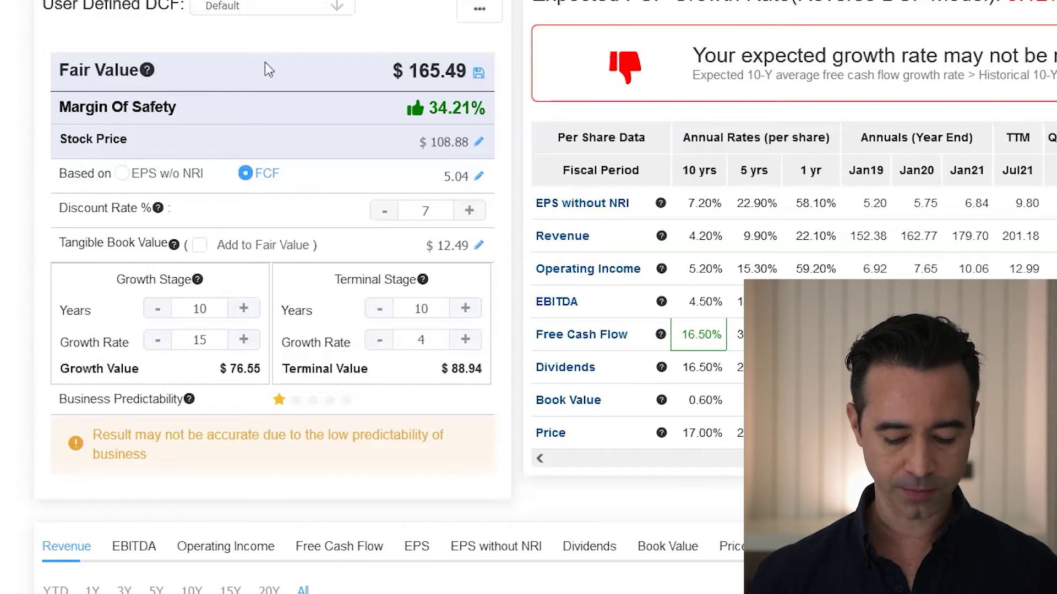
{"action": "left_click_drag", "start_coordinate": [413, 70], "coordinate": [455, 72]}
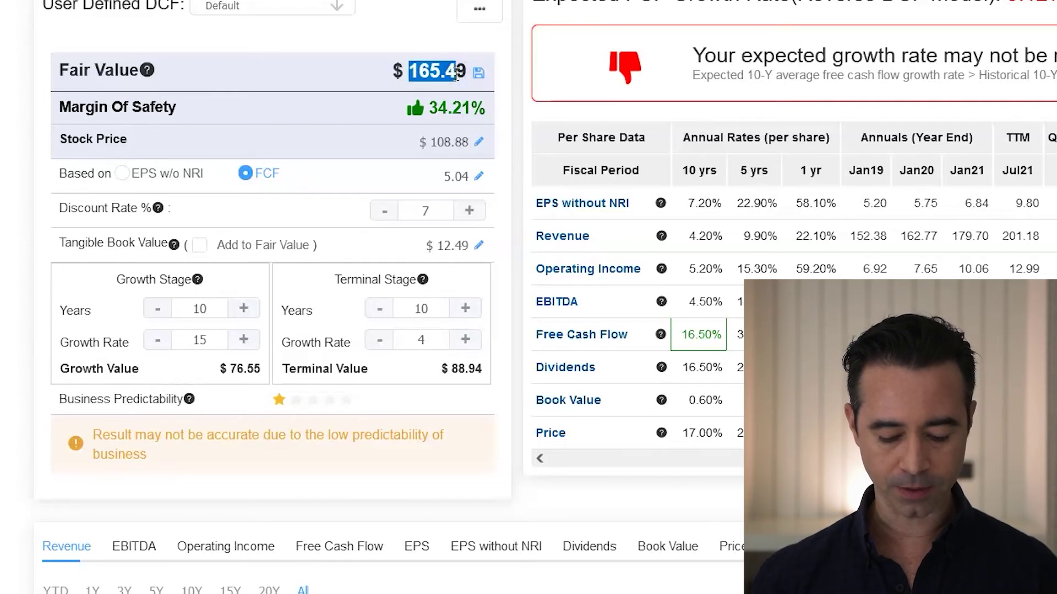
Set the growth-stage growth rate of the DCF back to 10
{"action": "left_click_drag", "start_coordinate": [212, 340], "coordinate": [139, 354]}
{"action": "type", "text": "0"}
{"action": "key", "text": "BackSpace"}
{"action": "type", "text": "10"}
{"action": "key", "text": "Return"}
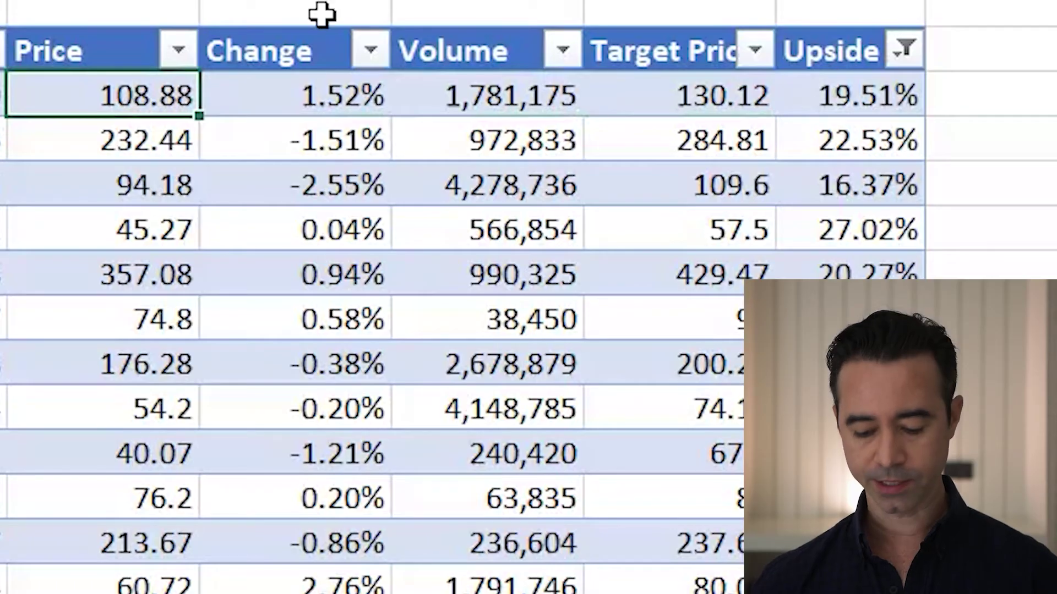
Switch to the Excel table and compare the first company's Price with its Target Price
{"action": "left_click", "coordinate": [91, 100]}
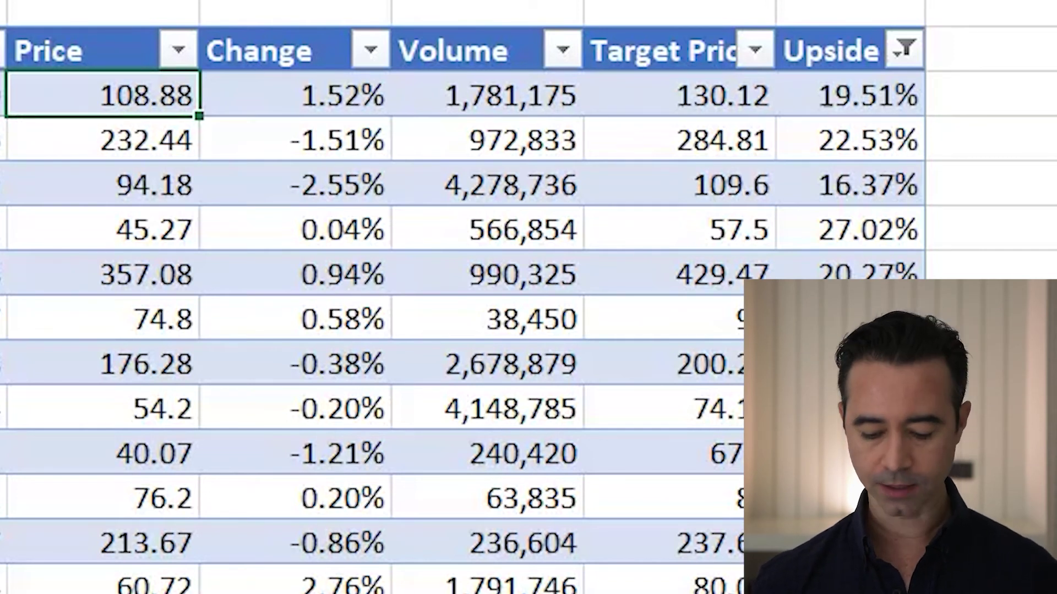
{"action": "key", "text": "Right"}
{"action": "key", "text": "Right"}
{"action": "key", "text": "Right"}
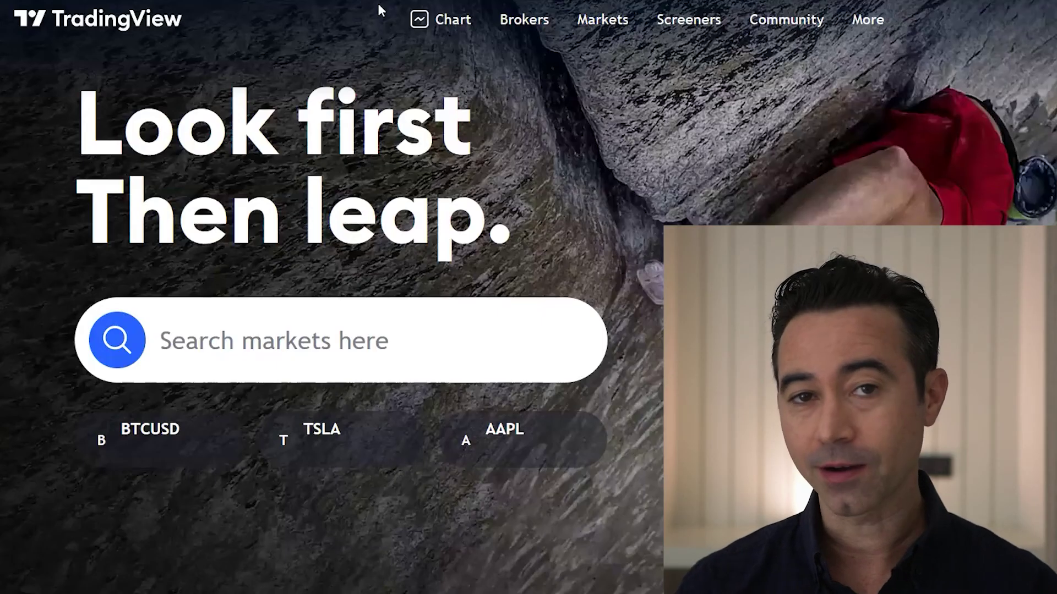
Open the TradingView chart and switch the symbol from NYSE:LMT to Best Buy
{"action": "left_click", "coordinate": [443, 33]}
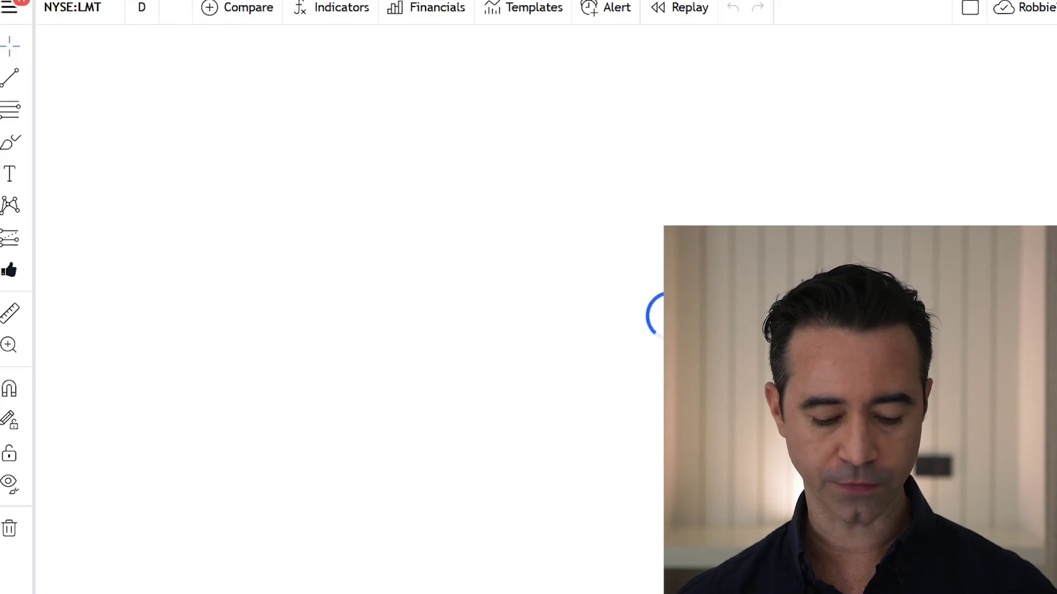
{"action": "left_click", "coordinate": [88, 8]}
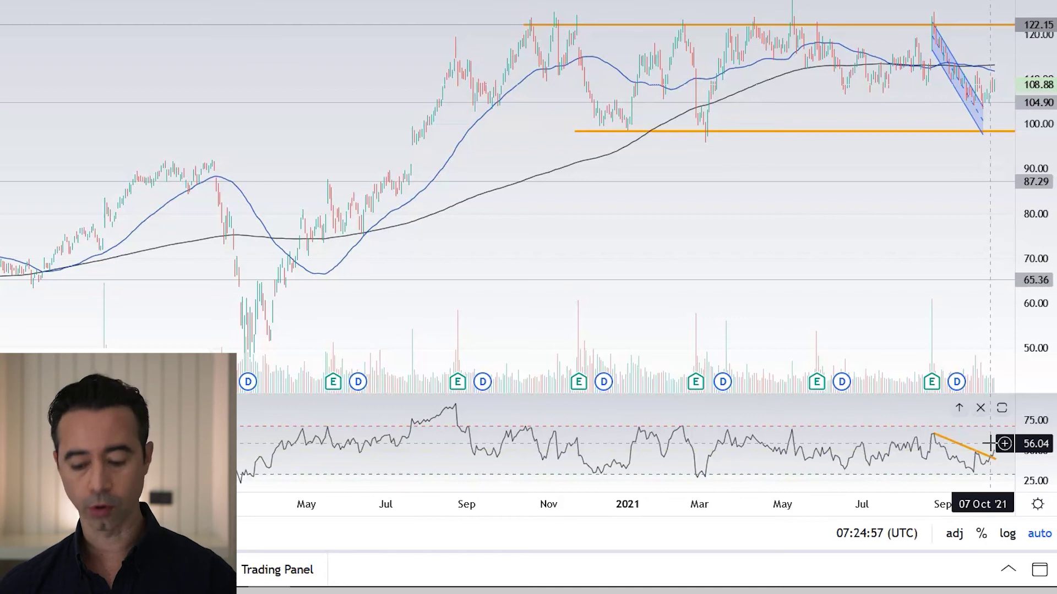
Examine the recent price action on the chart and select the descending channel drawn over the September decline
{"action": "scroll", "coordinate": [1003, 118], "scroll_direction": "up", "scroll_amount": 2}
{"action": "scroll", "coordinate": [1003, 118], "scroll_direction": "up", "scroll_amount": 4}
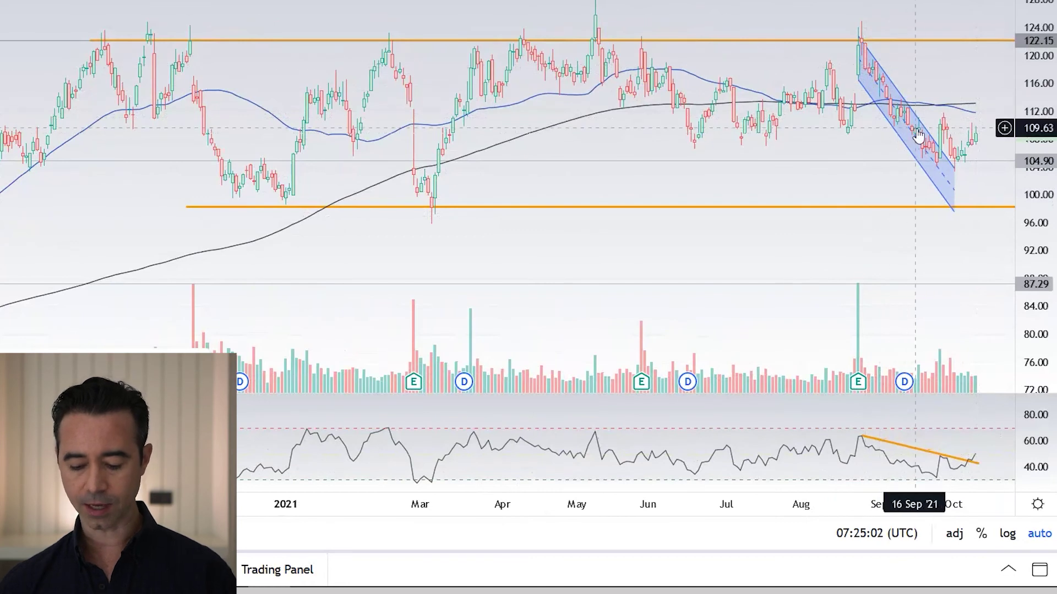
{"action": "left_click", "coordinate": [943, 179]}
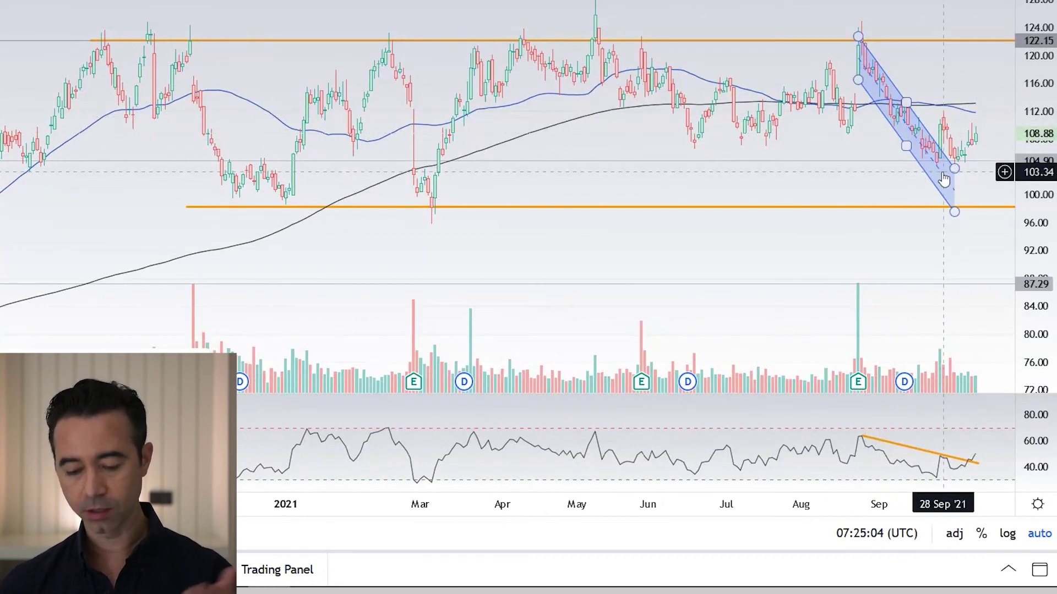